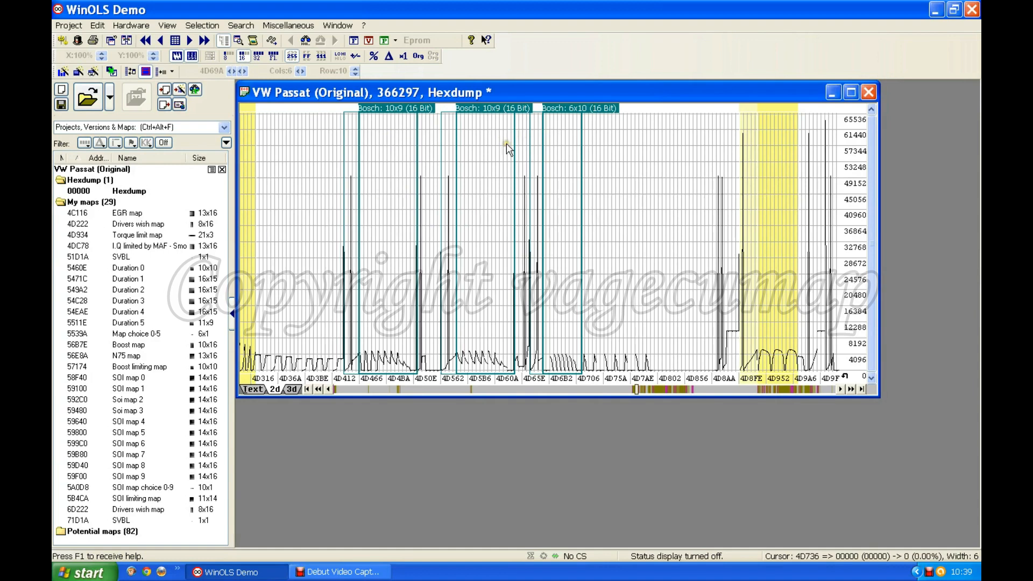
- Open the two Bosch 10x9 (16 Bit) maps from the hexdump and arrange their windows side by side
double_click(389, 105)
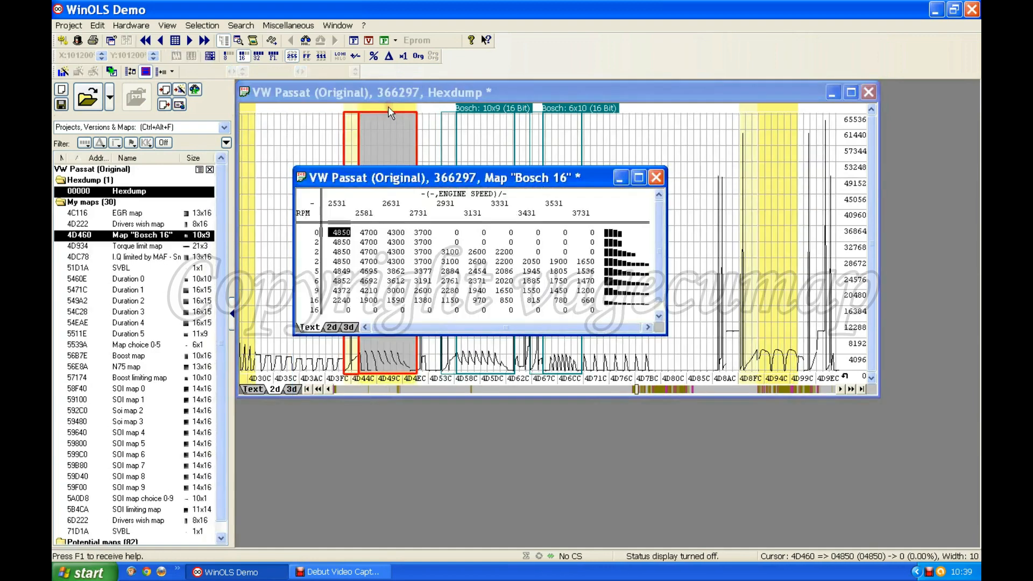
left_click_drag(468, 178, 442, 324)
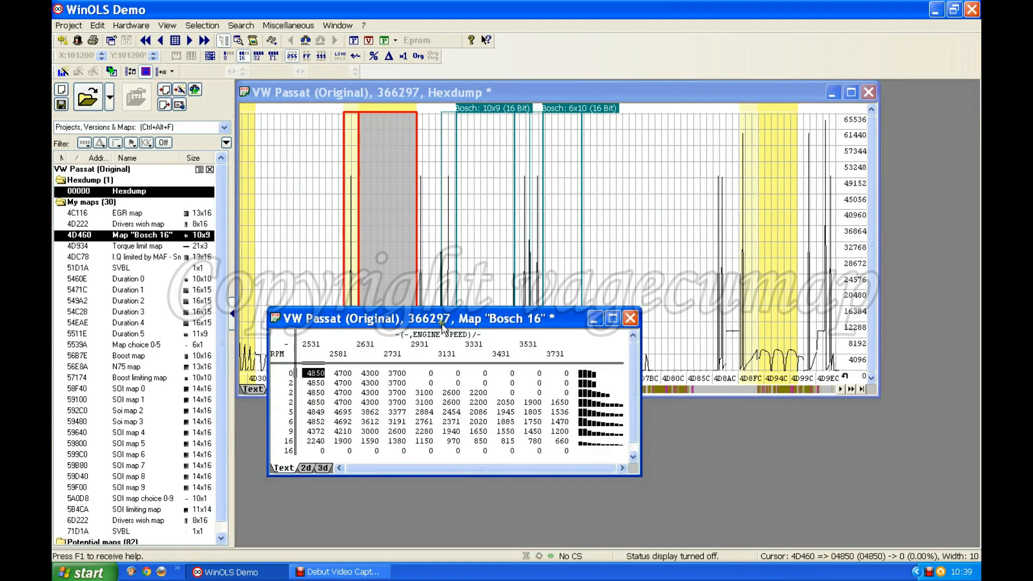
double_click(482, 107)
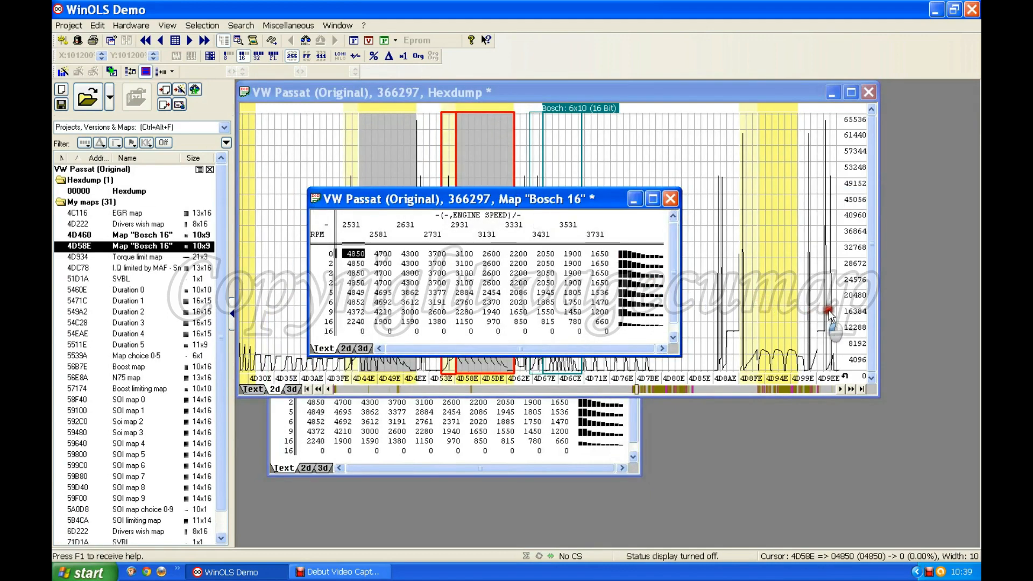
left_click_drag(819, 314, 819, 314)
left_click(418, 466)
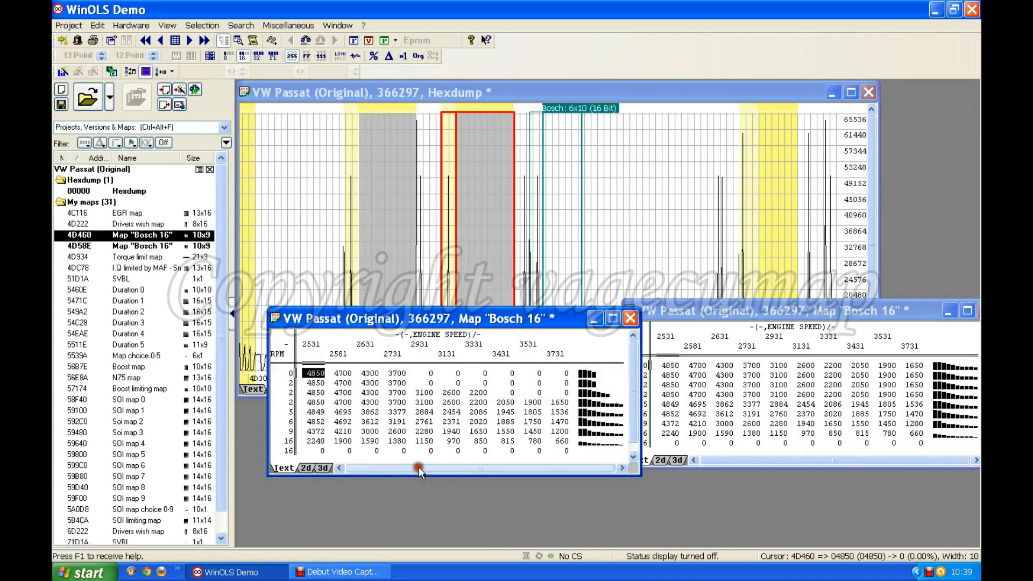
left_click_drag(445, 315, 421, 283)
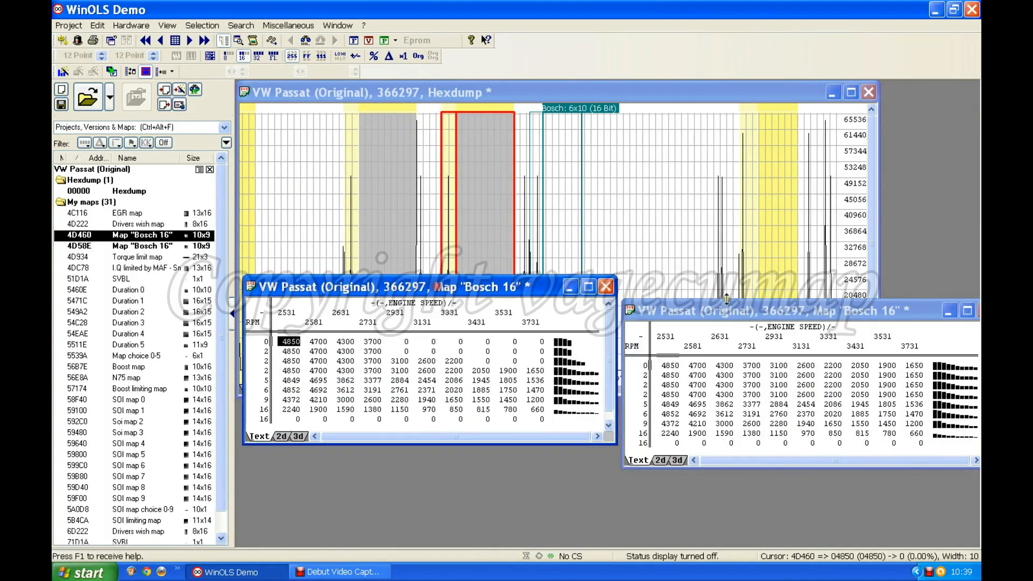
left_click_drag(732, 311, 731, 292)
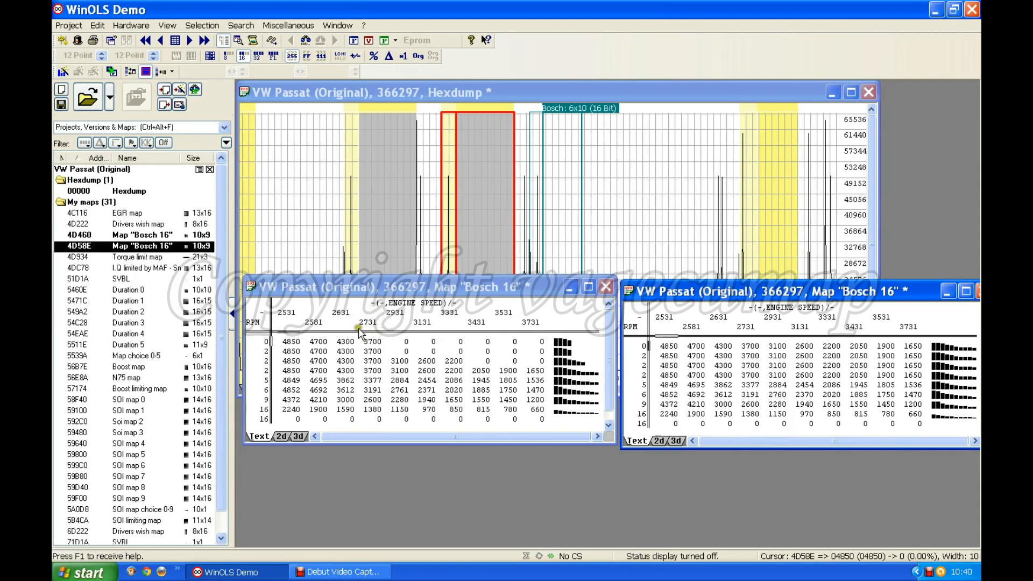
- Describe the X axis of the map at 4D460 as Temperature with unit C
double_click(370, 314)
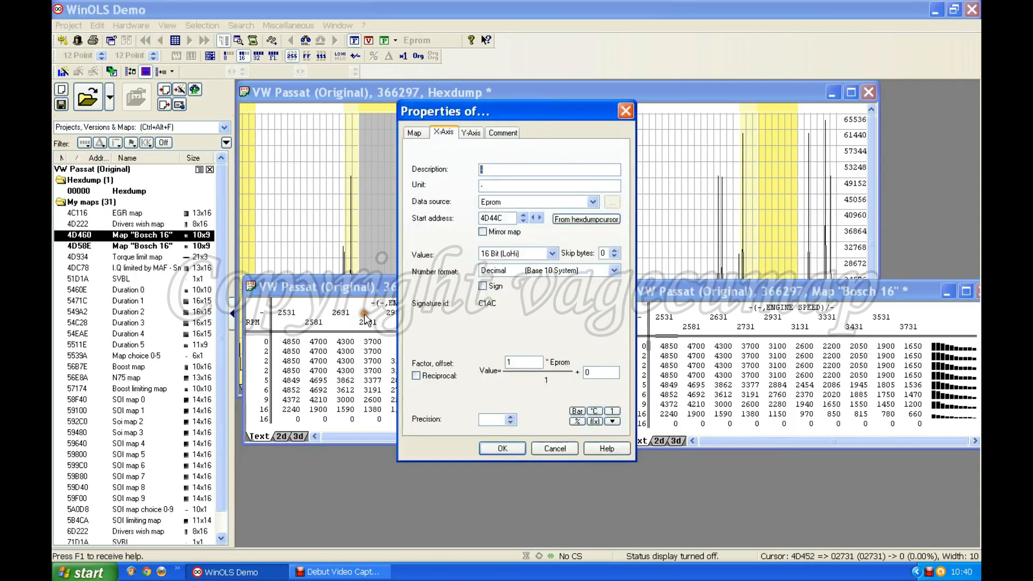
type("T")
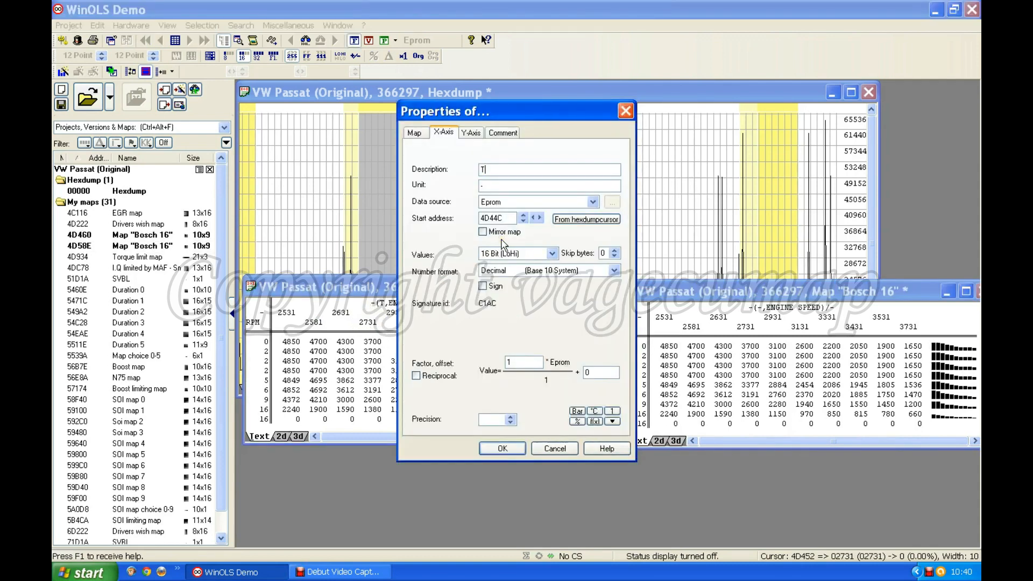
type("emperature")
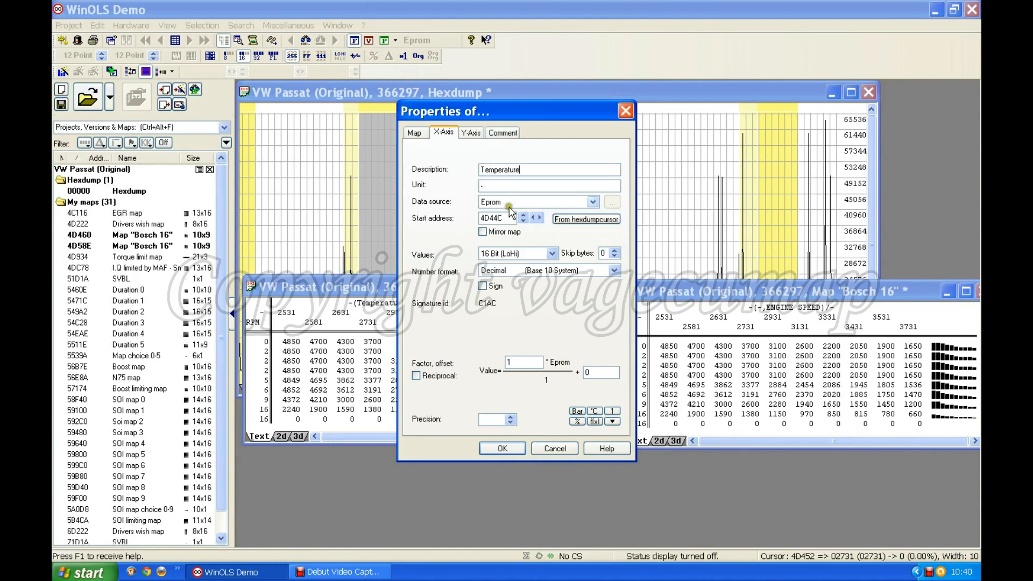
double_click(491, 185)
type("C")
- Give the 4D460 map's temperature axis a factor of 0.1, an offset of -273.1 and one decimal of precision
double_click(520, 361)
type("0.1")
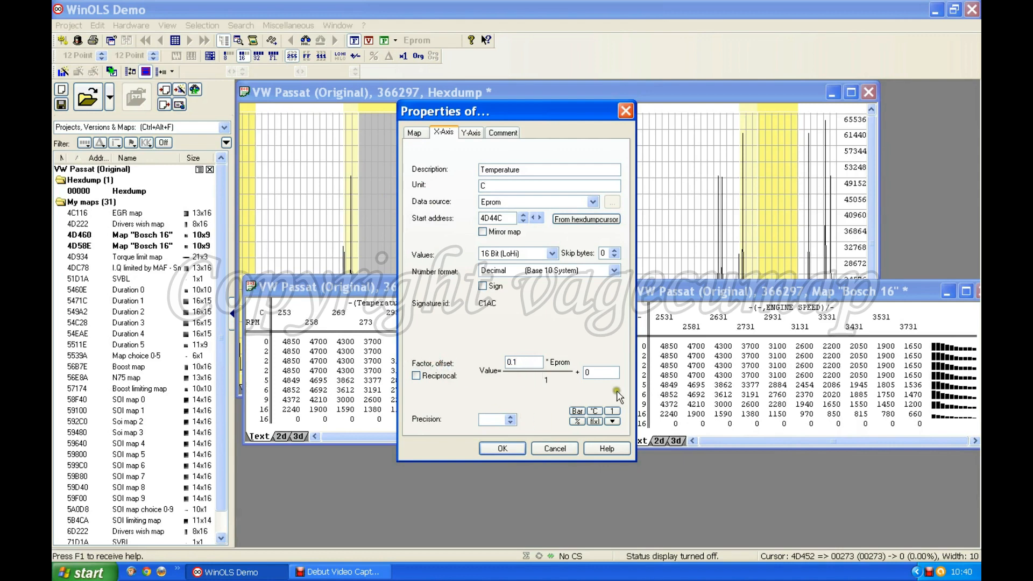
left_click_drag(607, 372, 484, 376)
type("-273.1")
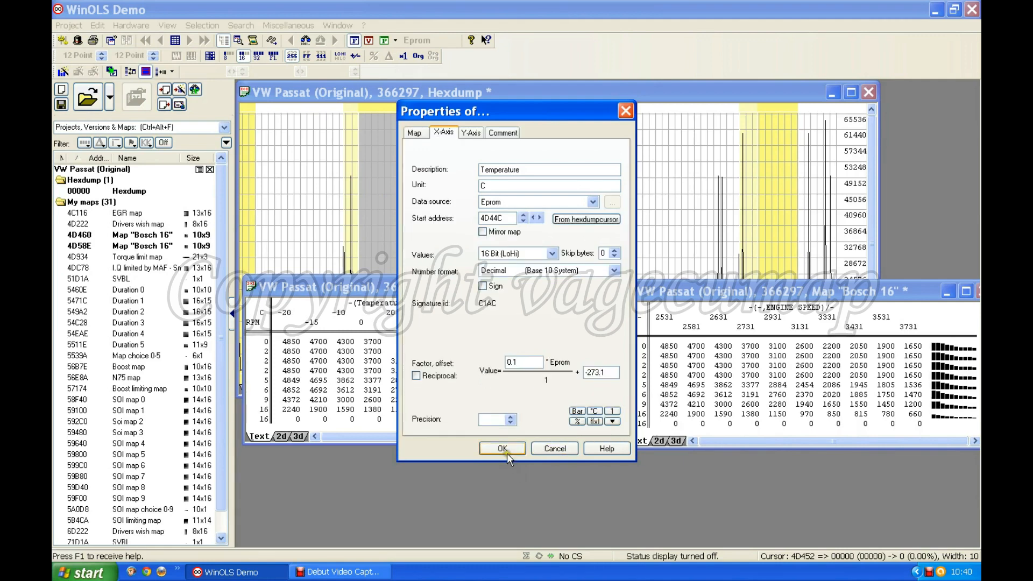
left_click(510, 418)
left_click(503, 447)
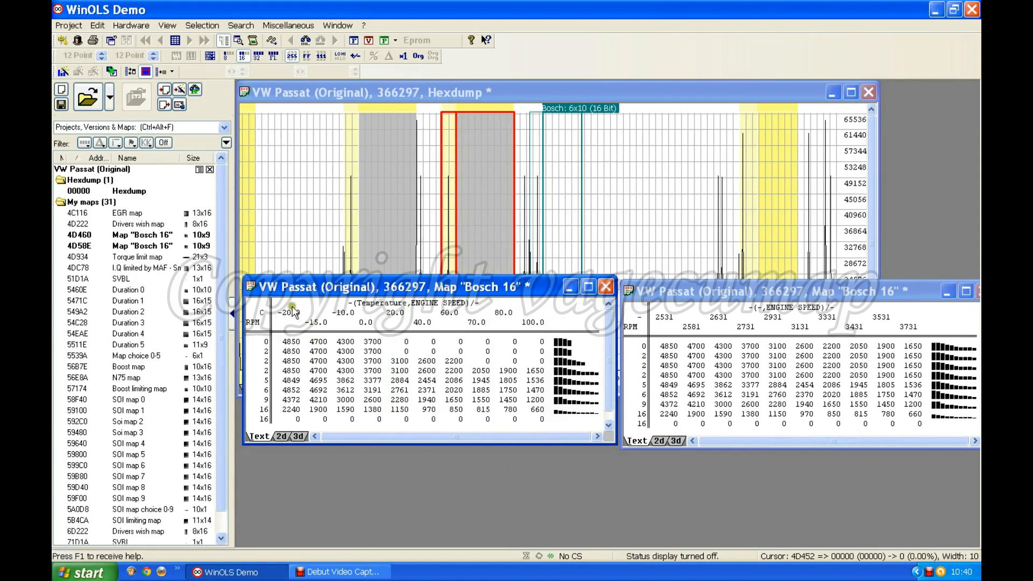
- Describe the X axis of the map at 4D58E as Temperature with unit C
double_click(764, 326)
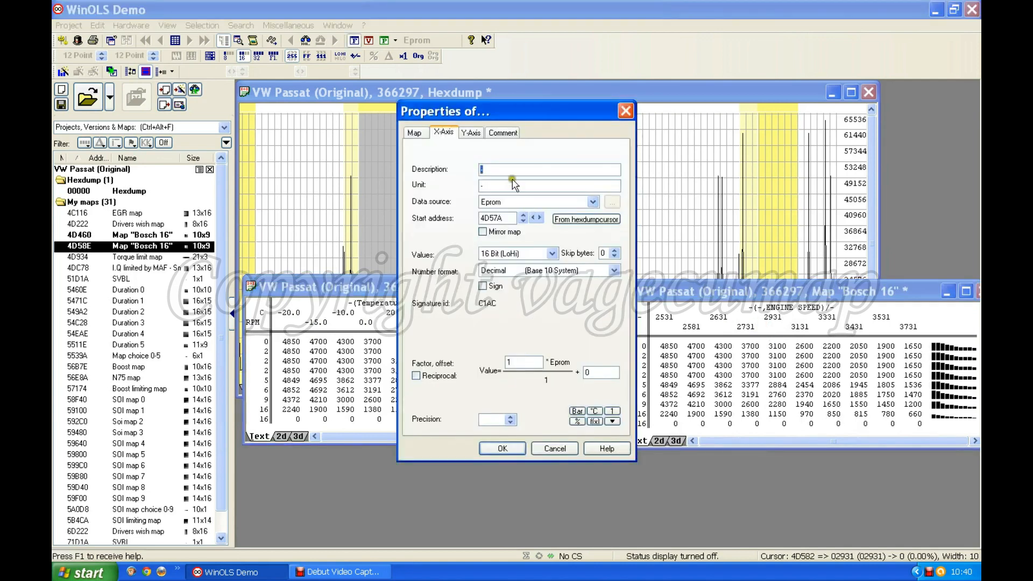
type("Te")
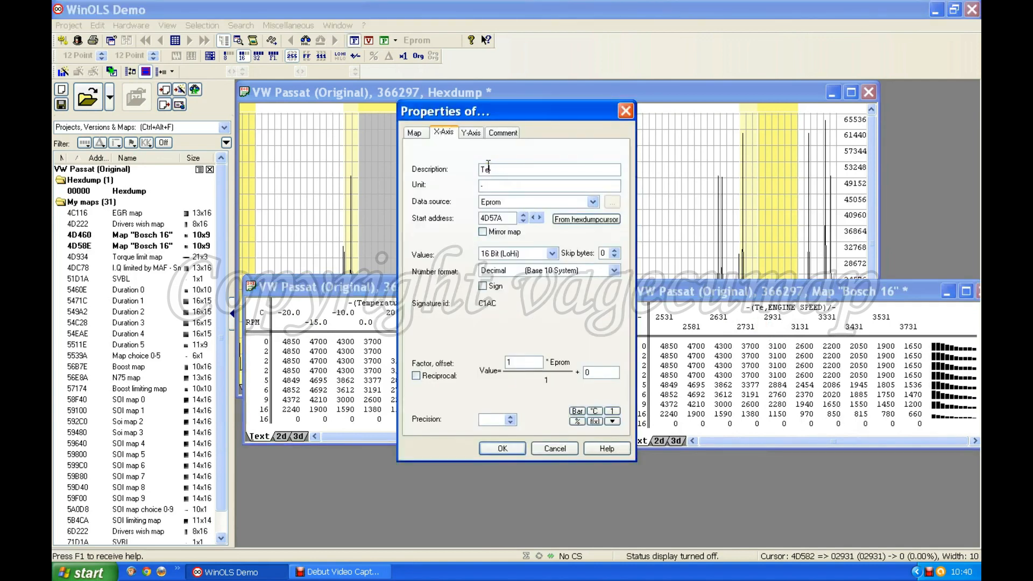
type("mperature")
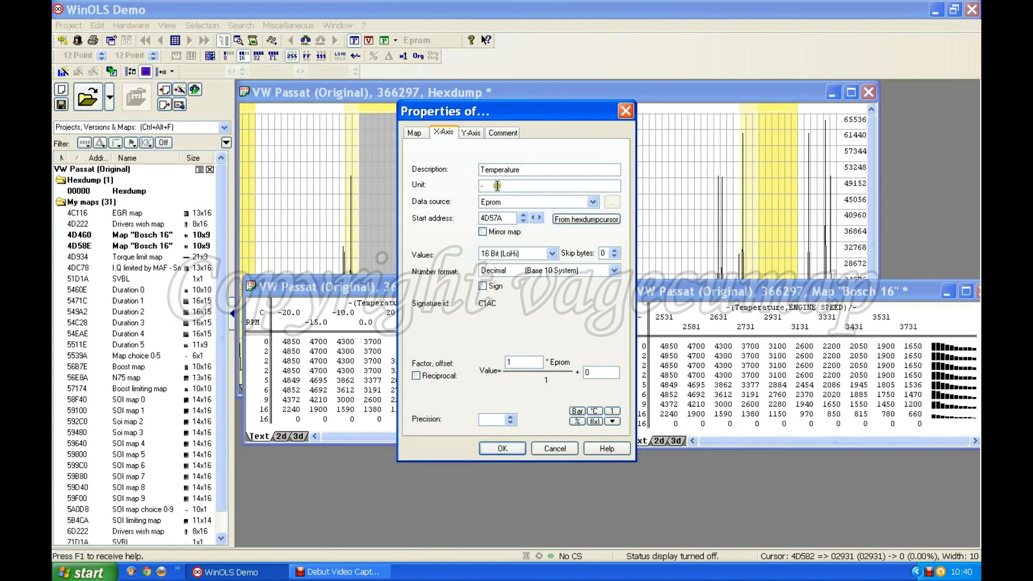
key("Tab")
type("C")
- Give the 4D58E map's temperature axis a factor of 0.1, an offset of -273.1 and one decimal of precision
double_click(518, 362)
type("0.1")
double_click(591, 373)
key("BackSpace")
type("-273.1")
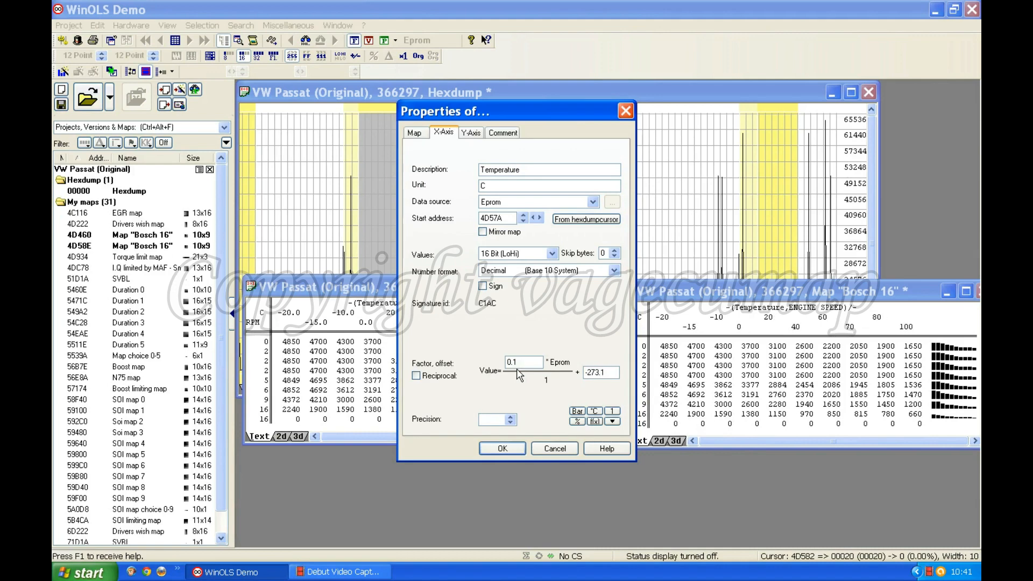
left_click(509, 417)
left_click(508, 448)
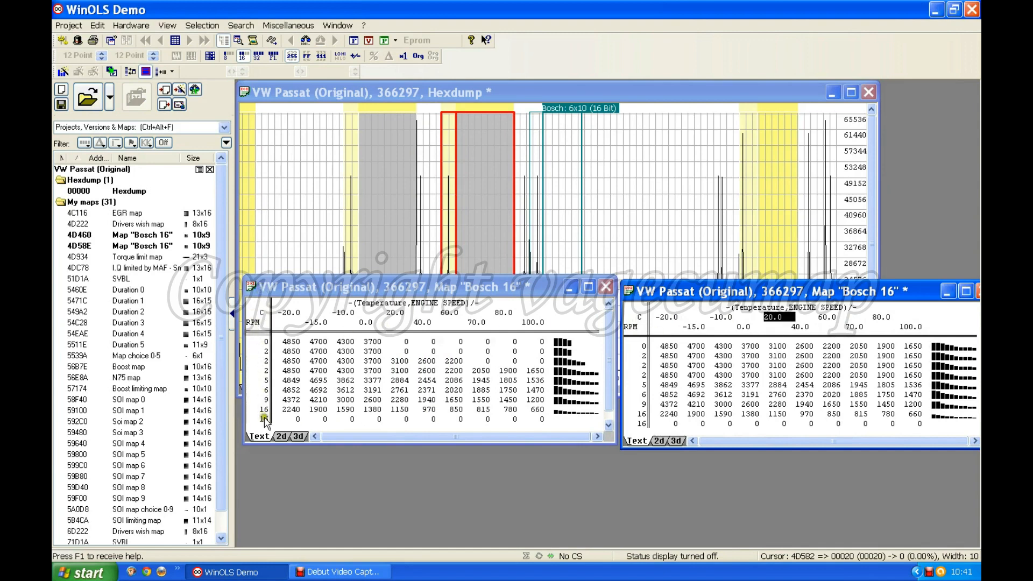
- Set the engine speed axis factor to 1 for both the 4D460 and 4D58E maps
double_click(261, 371)
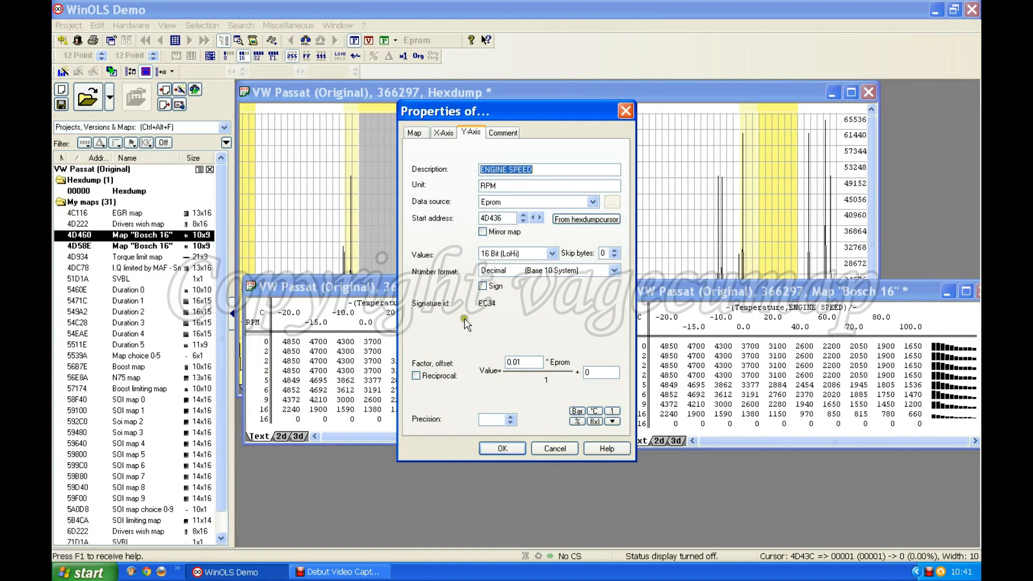
double_click(530, 361)
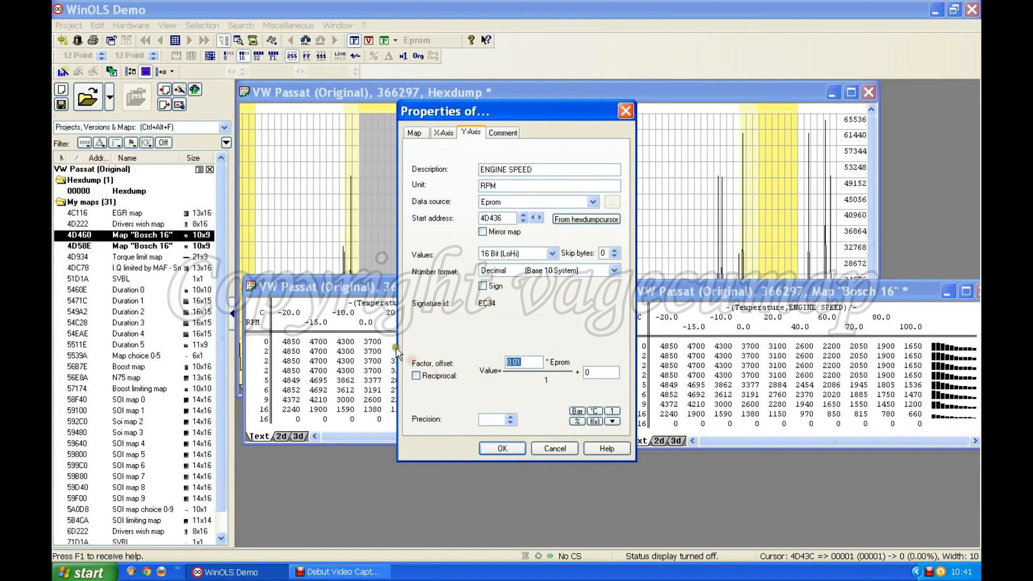
left_click(497, 449)
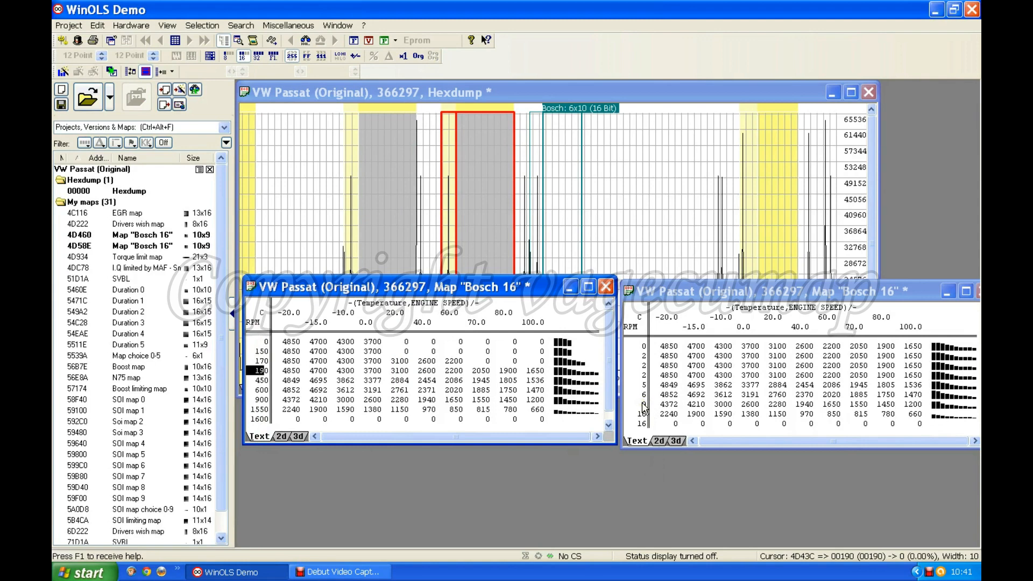
double_click(639, 385)
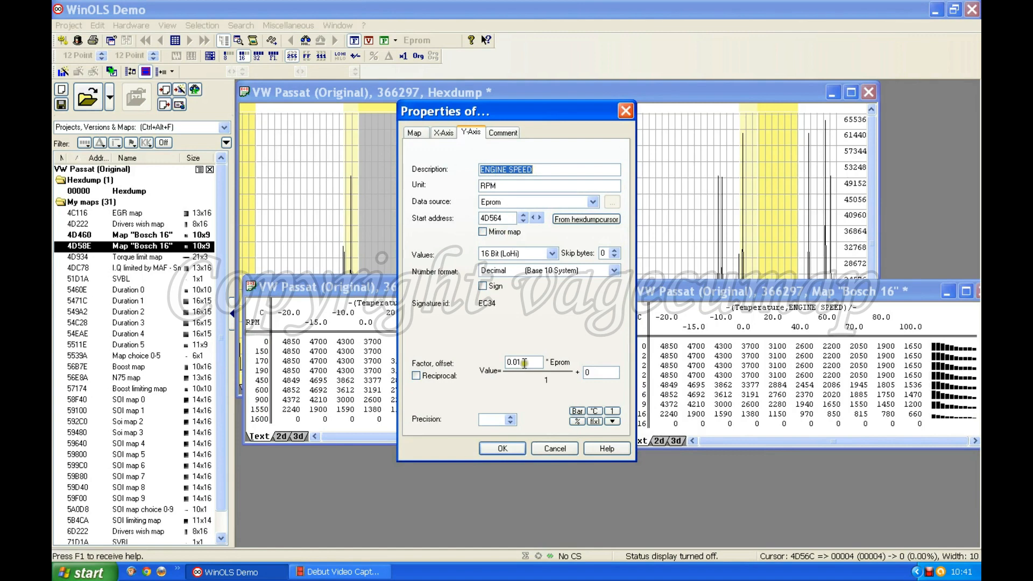
left_click_drag(528, 363, 461, 365)
type("1")
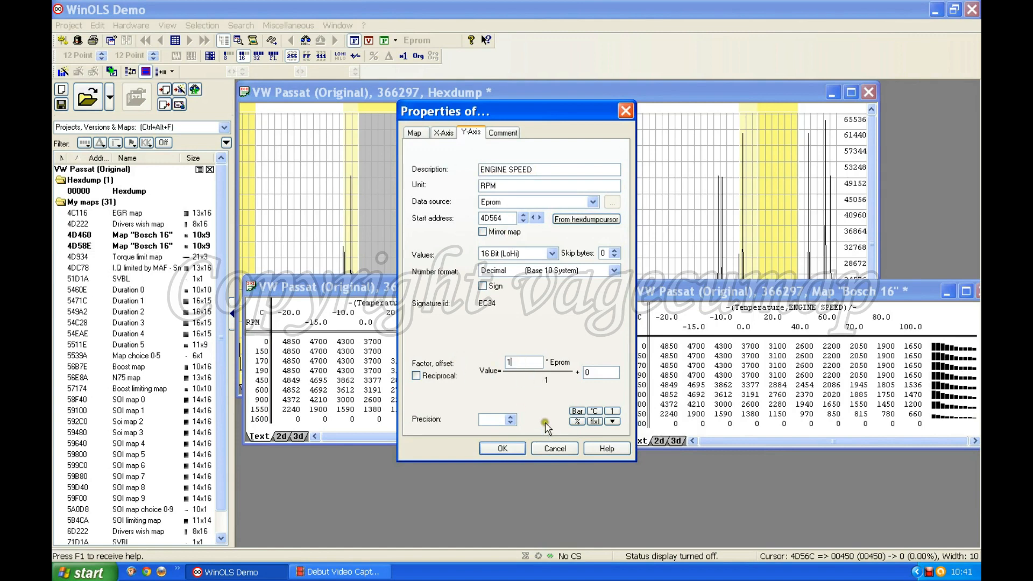
left_click(515, 451)
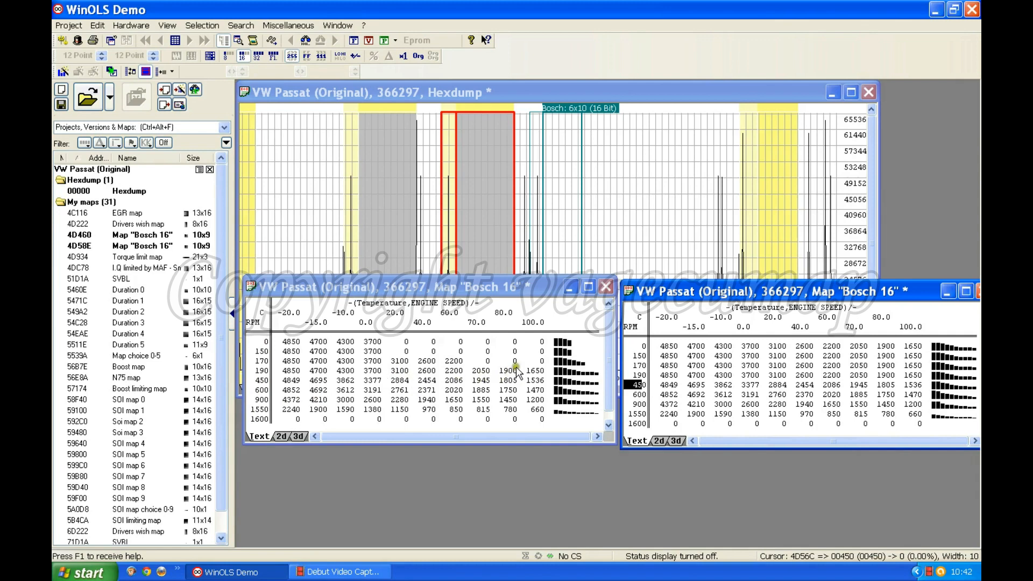
- Describe the values of the map at 4D460 as I.Q with unit mg/stroke
double_click(322, 371)
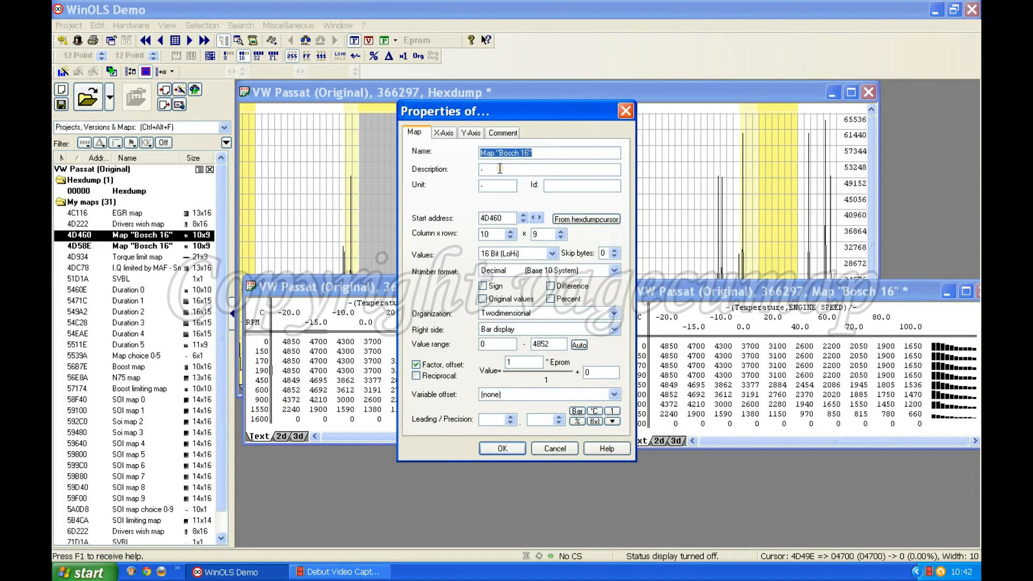
key("Tab")
type("I.")
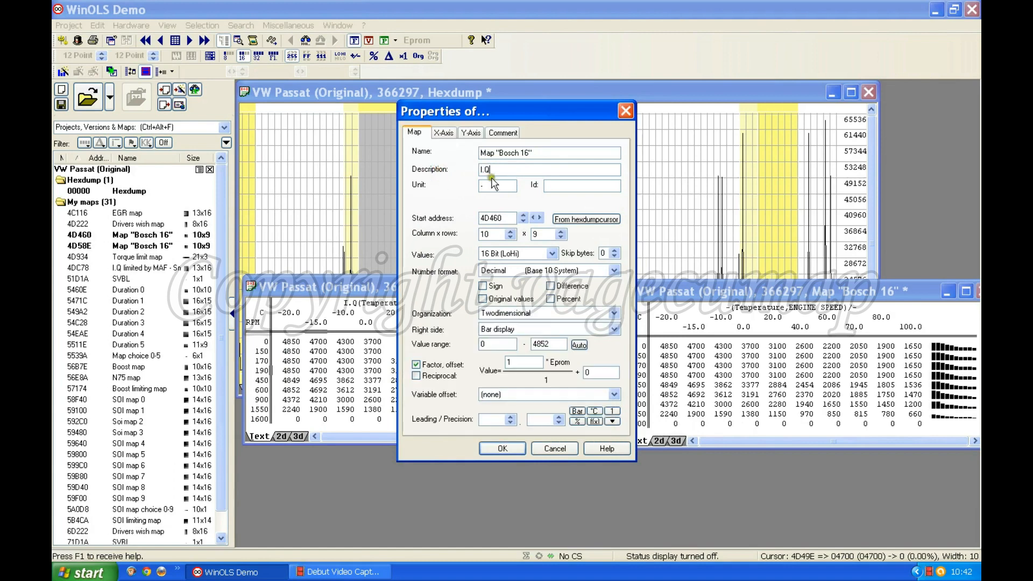
key("Tab")
type("mg/stroke")
- Scale the 4D460 map values with a factor of 0.01 and a precision of 1, and review the columns
left_click_drag(524, 362, 450, 363)
type("0.1")
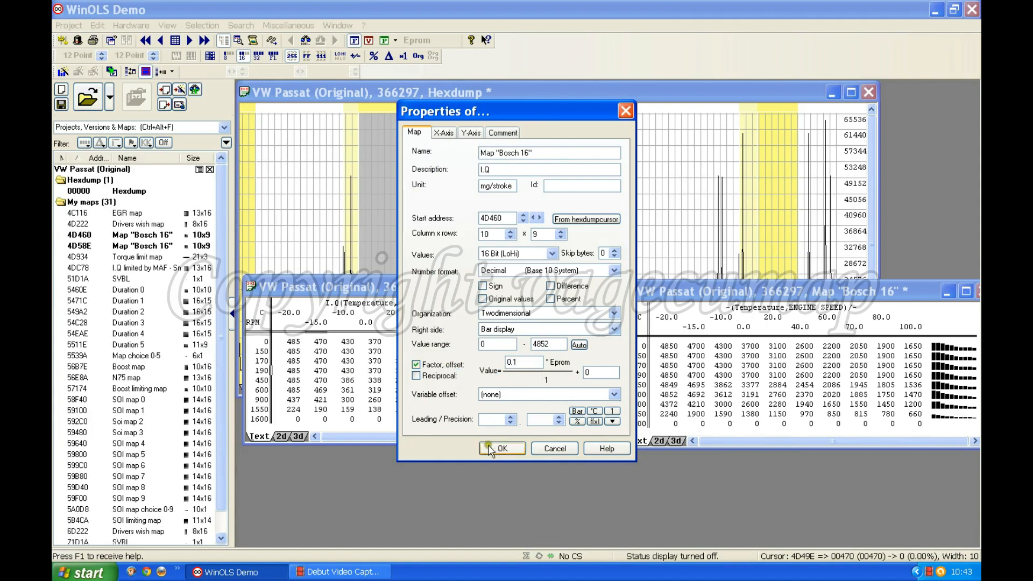
left_click(560, 418)
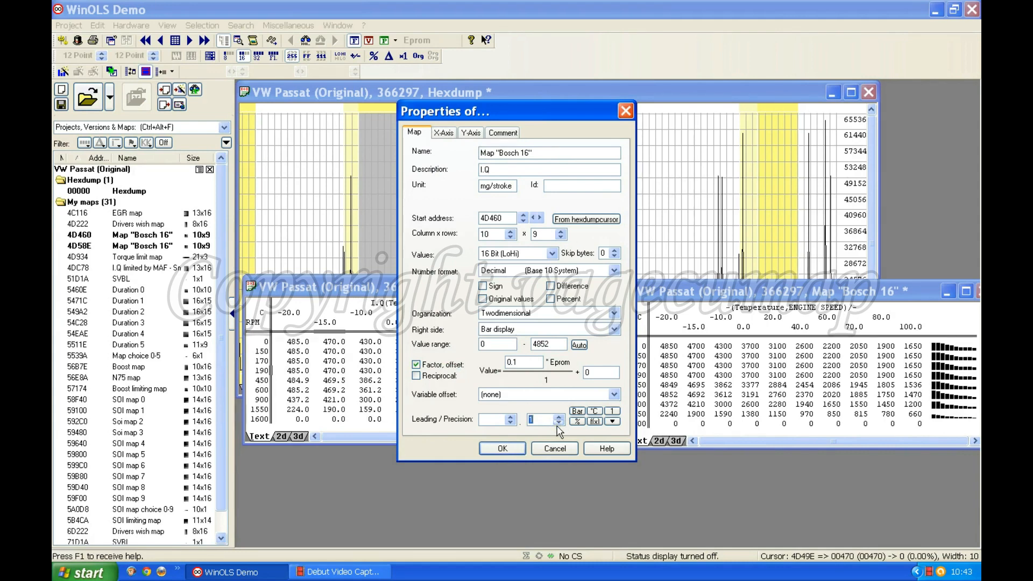
left_click(518, 362)
key("BackSpace")
key("BackSpace")
type(".01")
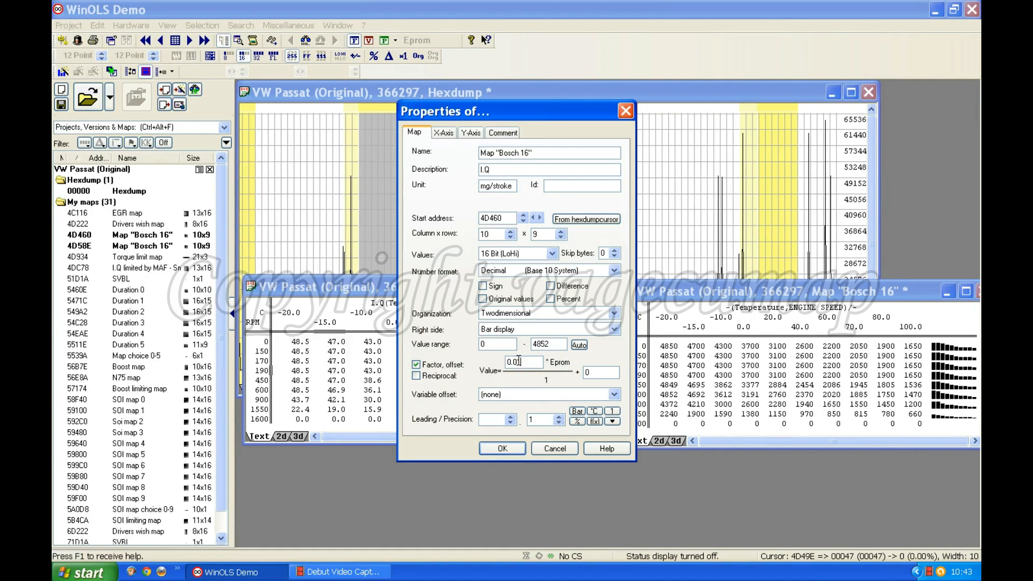
left_click(500, 448)
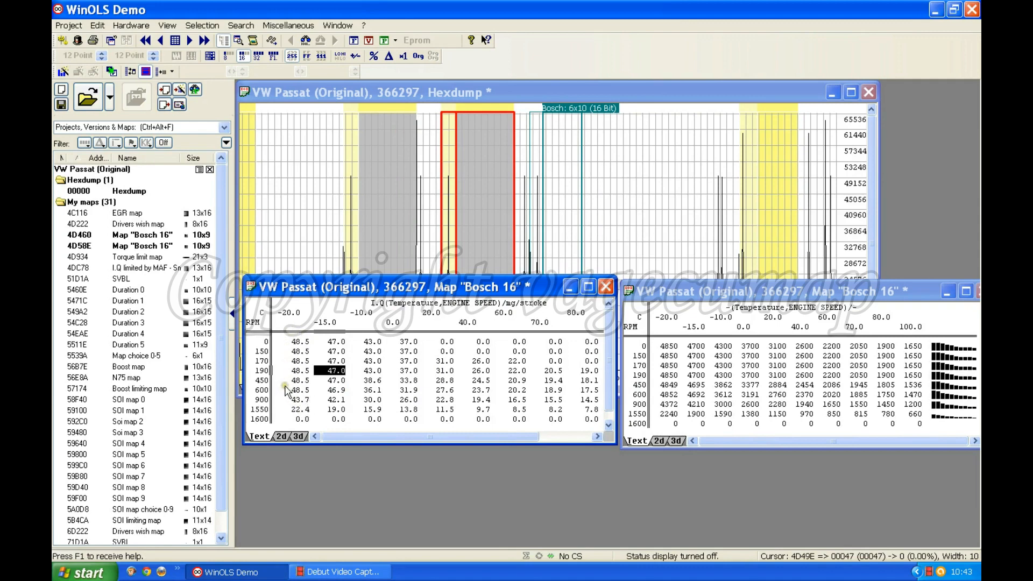
left_click_drag(402, 441, 542, 439)
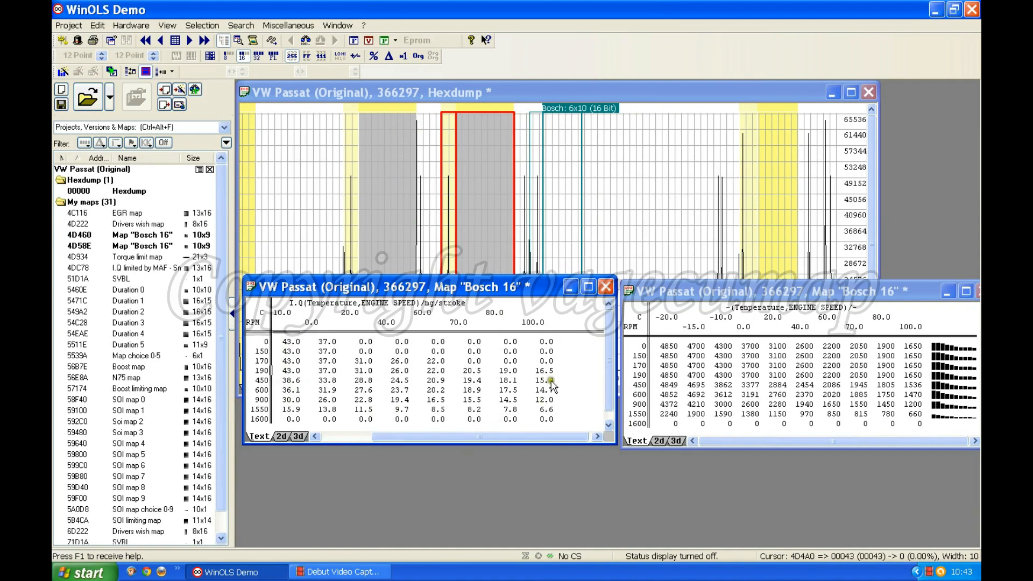
left_click_drag(551, 442, 461, 432)
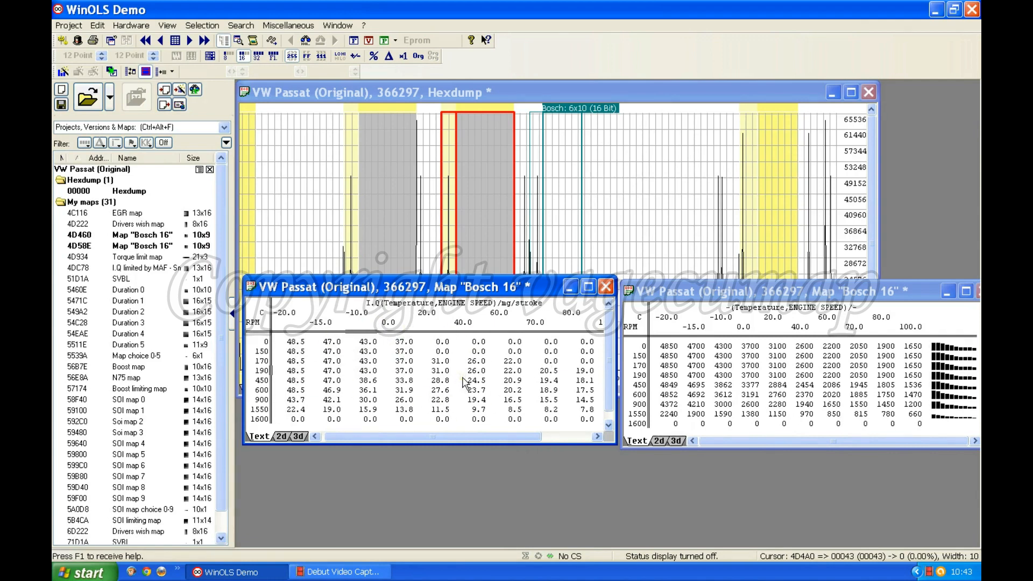
- Describe the values of the map at 4D58E as I.Q with unit mg/stroke
double_click(787, 372)
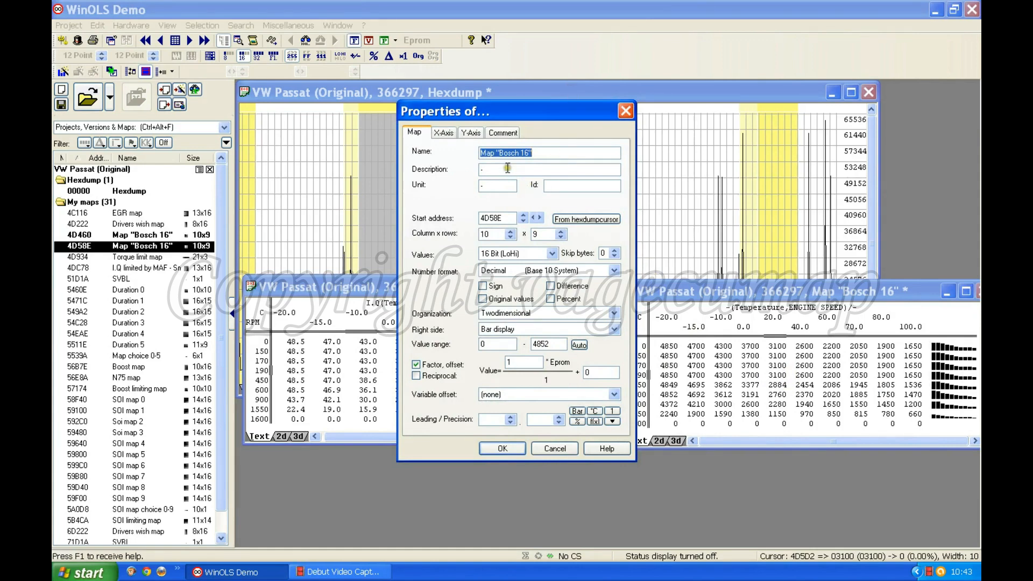
left_click(438, 170)
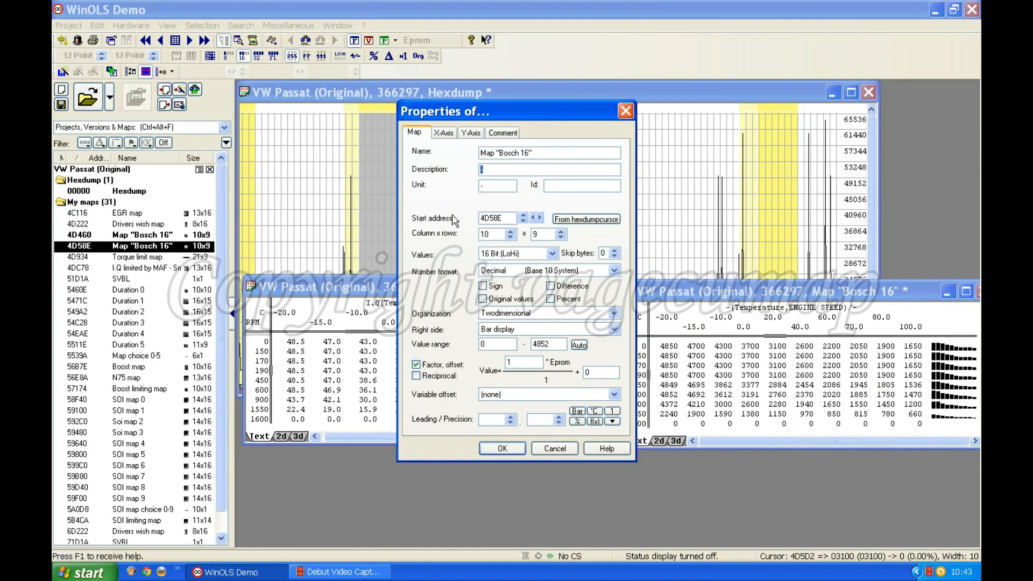
type("I.Q")
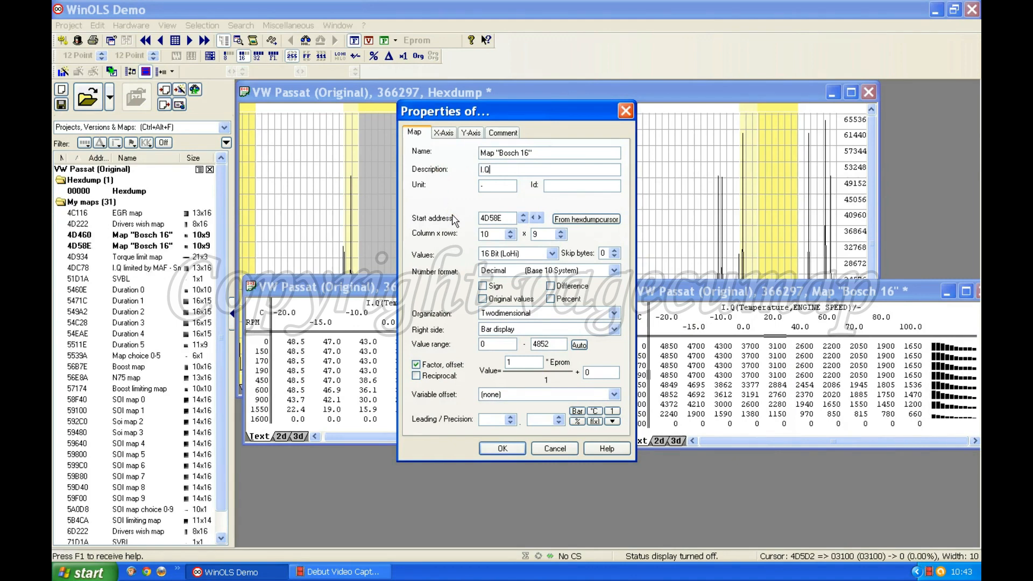
left_click(449, 188)
type("mg/")
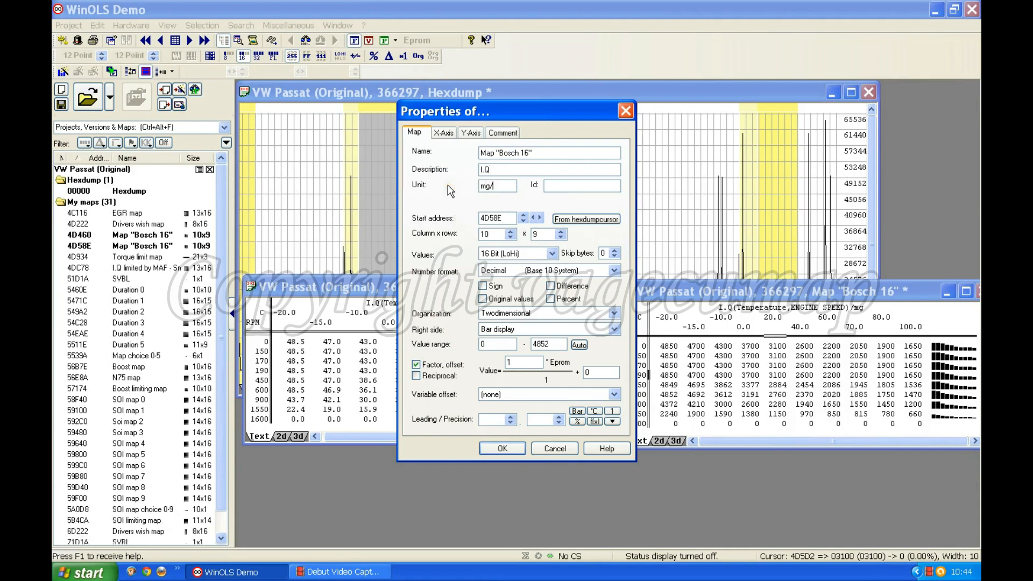
type("stroke")
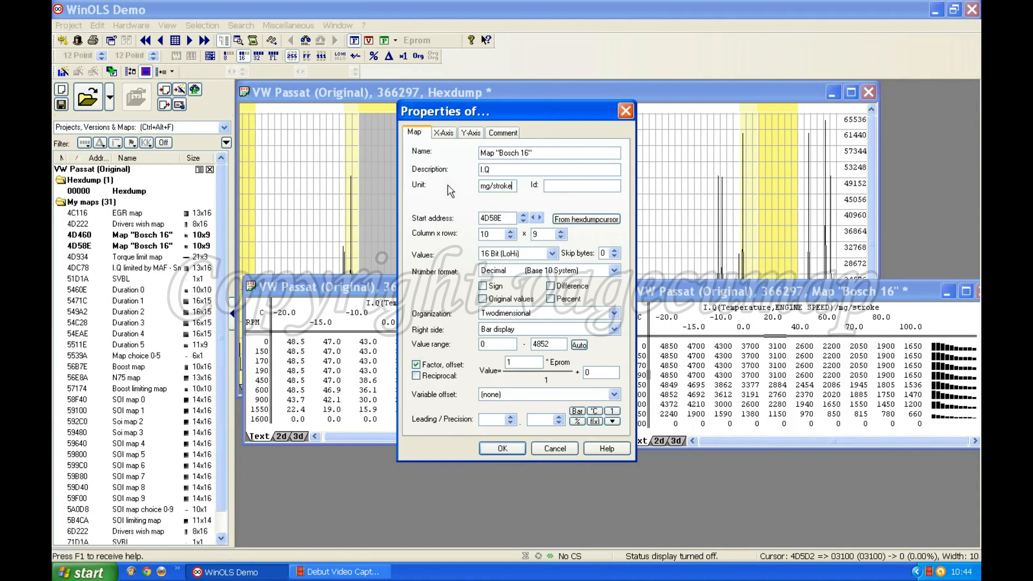
- Scale the 4D58E map values with a factor of 0.01 and a precision of 2
left_click(521, 361)
key("BackSpace")
type("0.01")
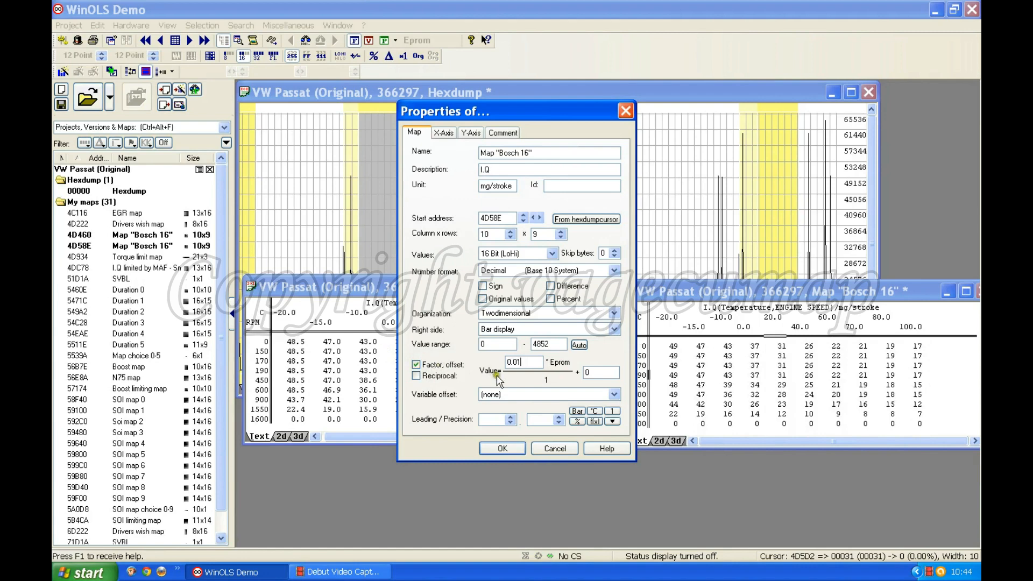
left_click(559, 418)
left_click(559, 418)
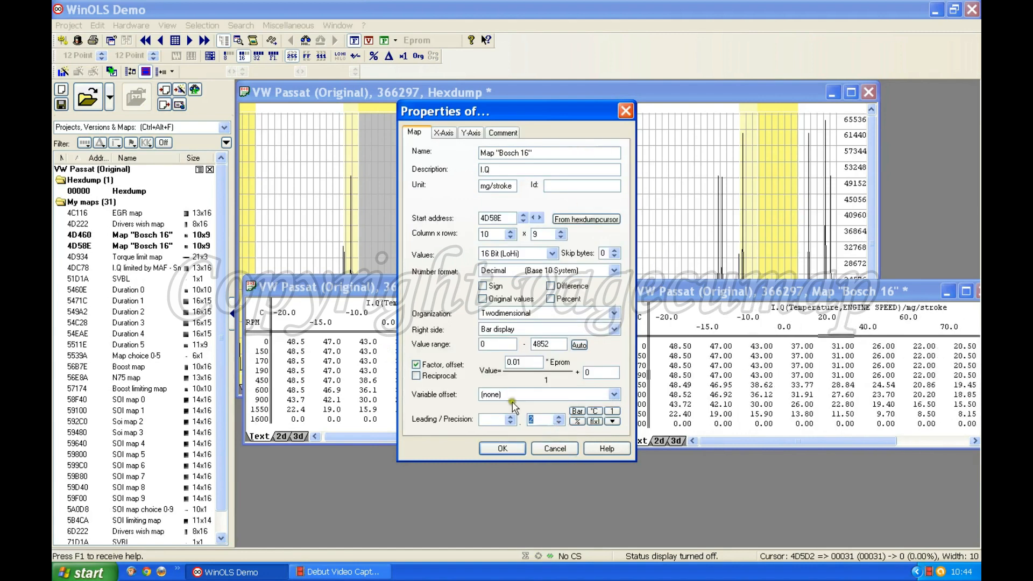
left_click(515, 446)
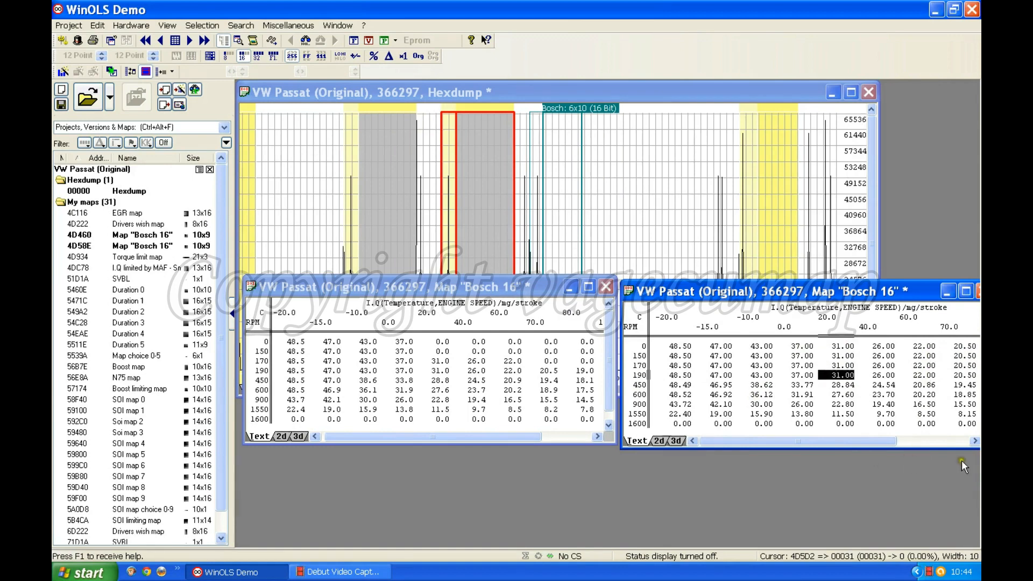
- Arrange the 4D460 and 4D58E map windows side by side so both tables can be compared
left_click(405, 285)
left_click_drag(406, 283, 393, 278)
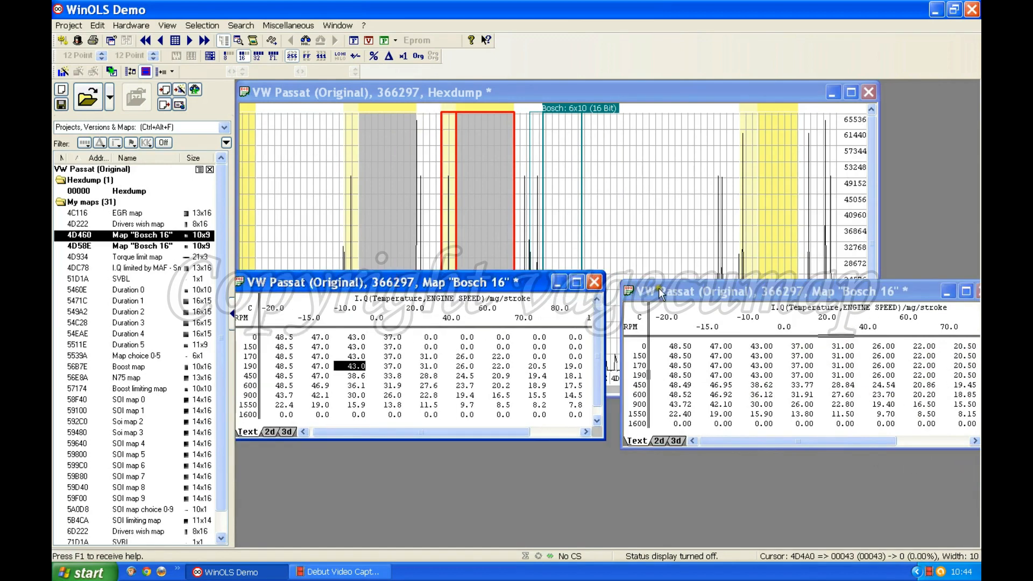
left_click_drag(722, 292, 709, 284)
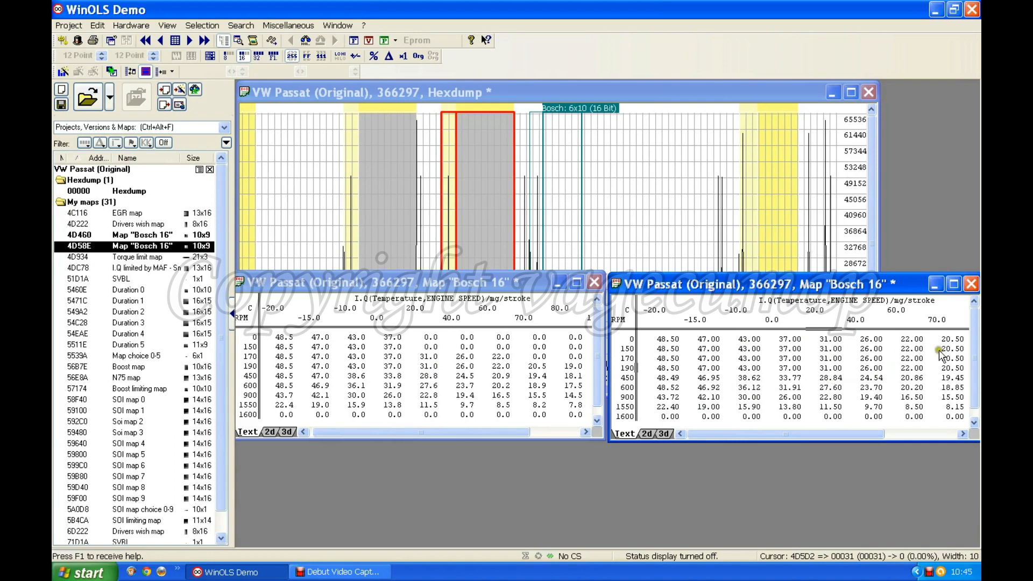
left_click(819, 358)
- Rename the map at 4D460 as "Engine Start map basic"
left_click(405, 367)
key("ctrl+e")
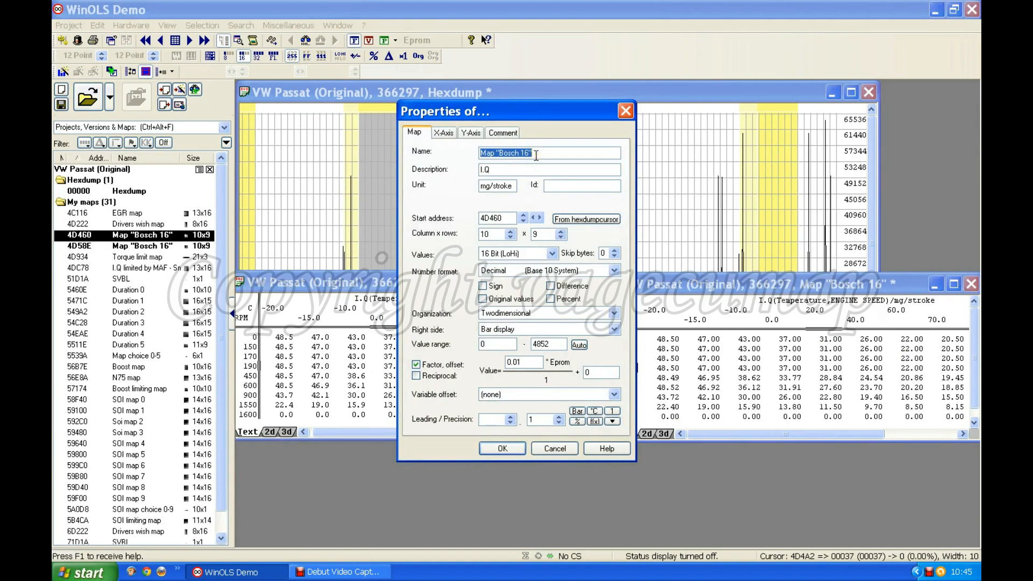
type("Start map")
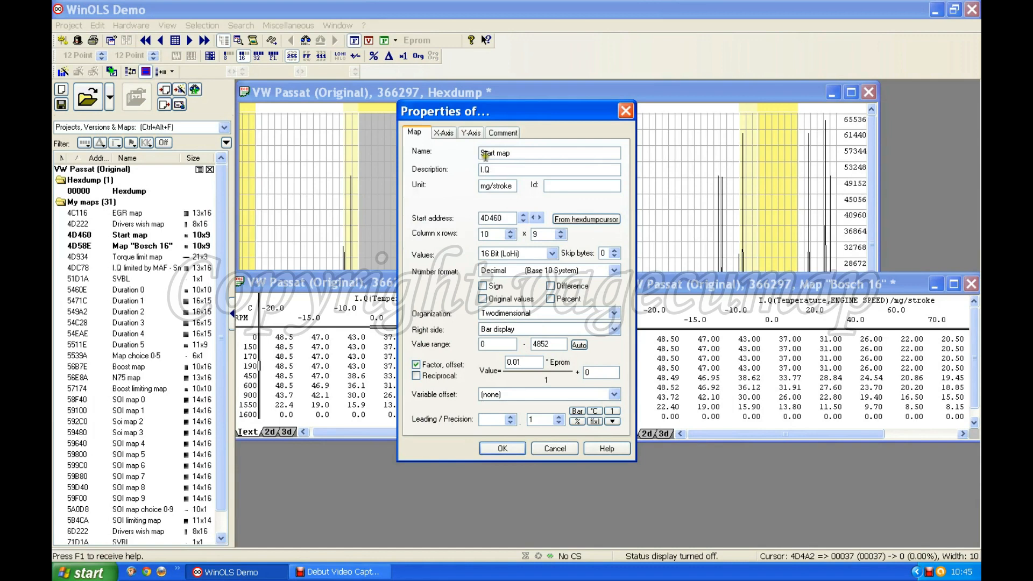
type("Engine")
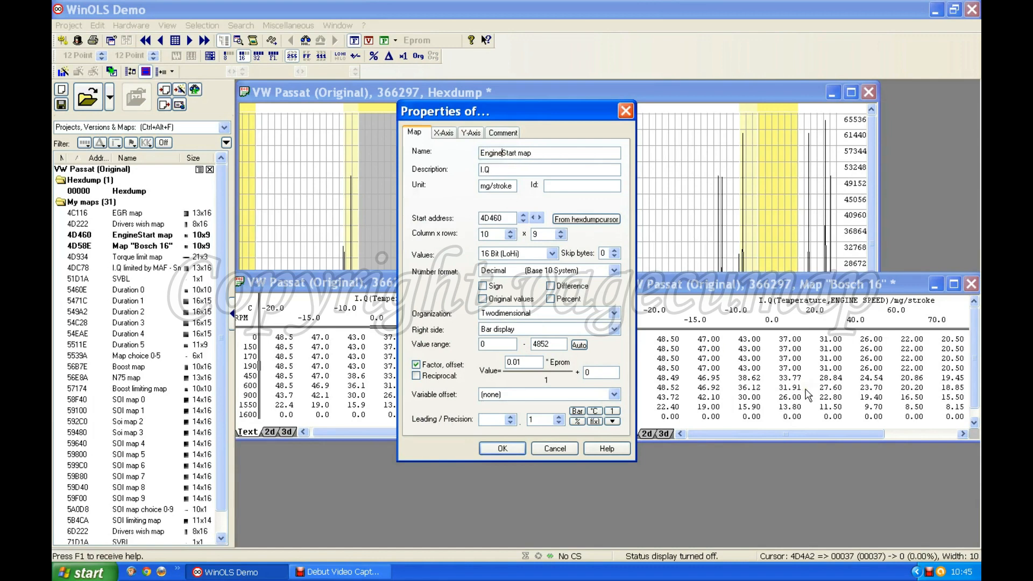
left_click(536, 153)
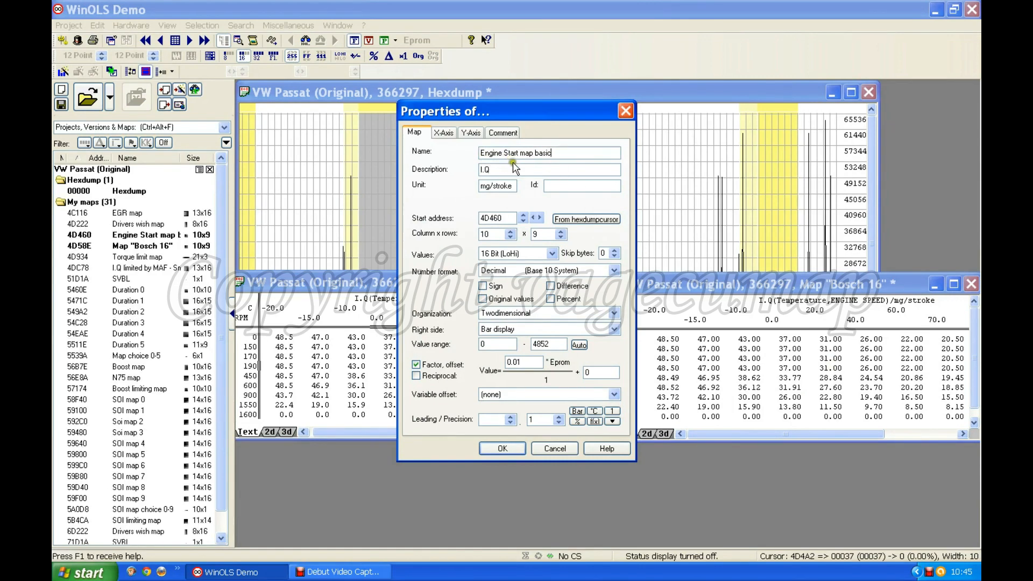
left_click(513, 447)
- Rename the map at 4D58E as the alternate start map, with a name beginning "Engine start map (alter"
left_click(743, 369)
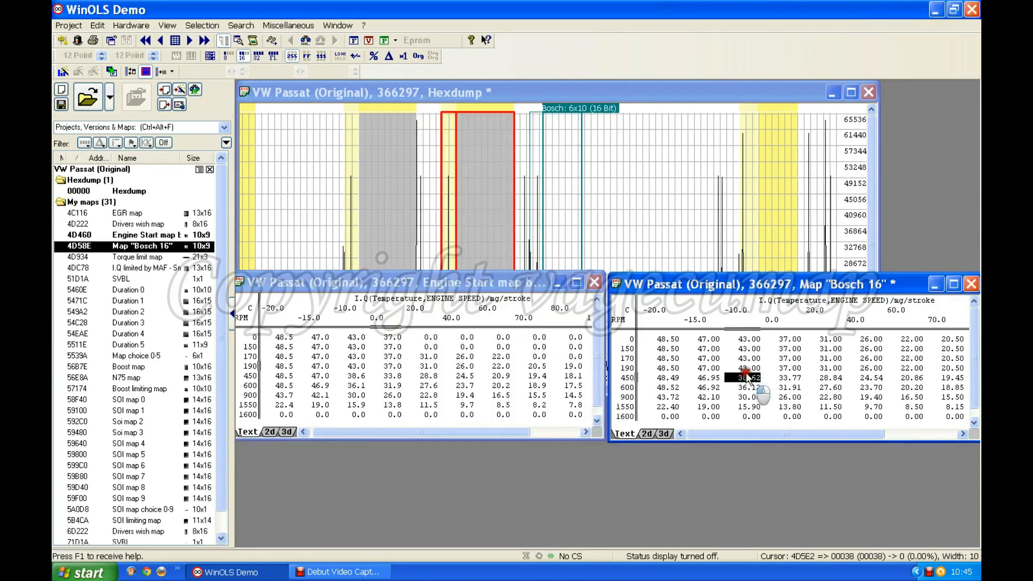
key("ctrl+e")
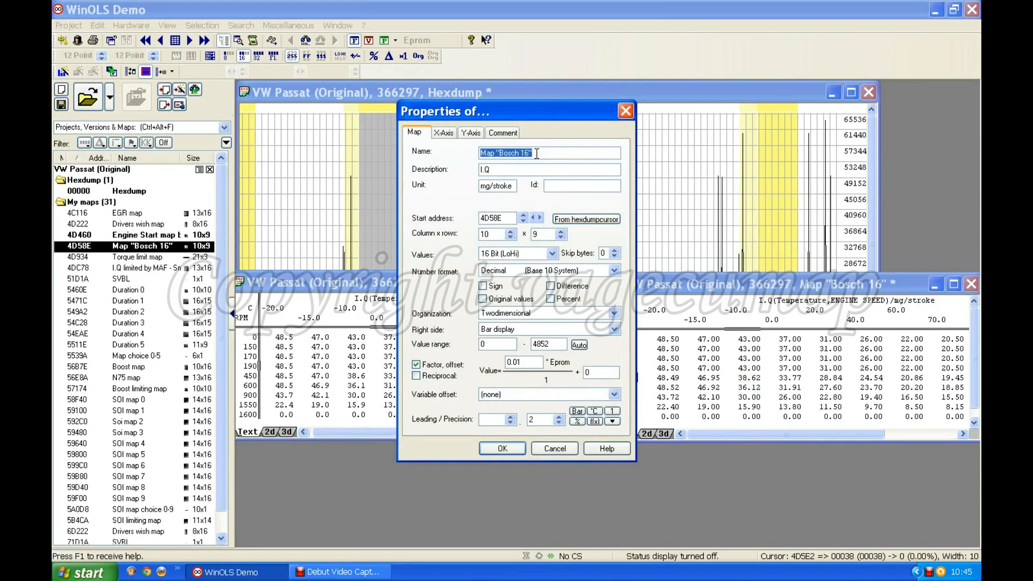
type("E")
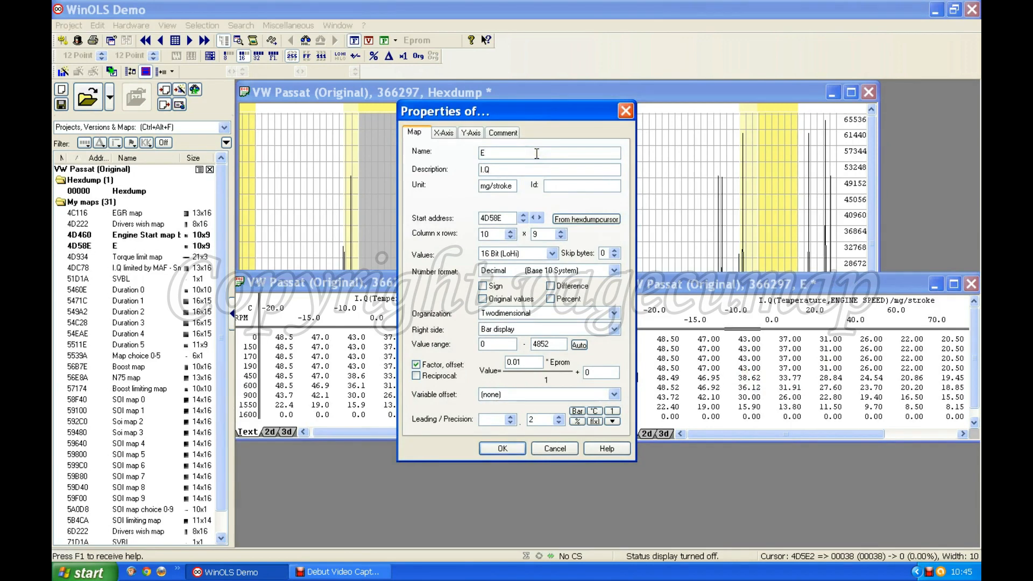
type("ngine start map")
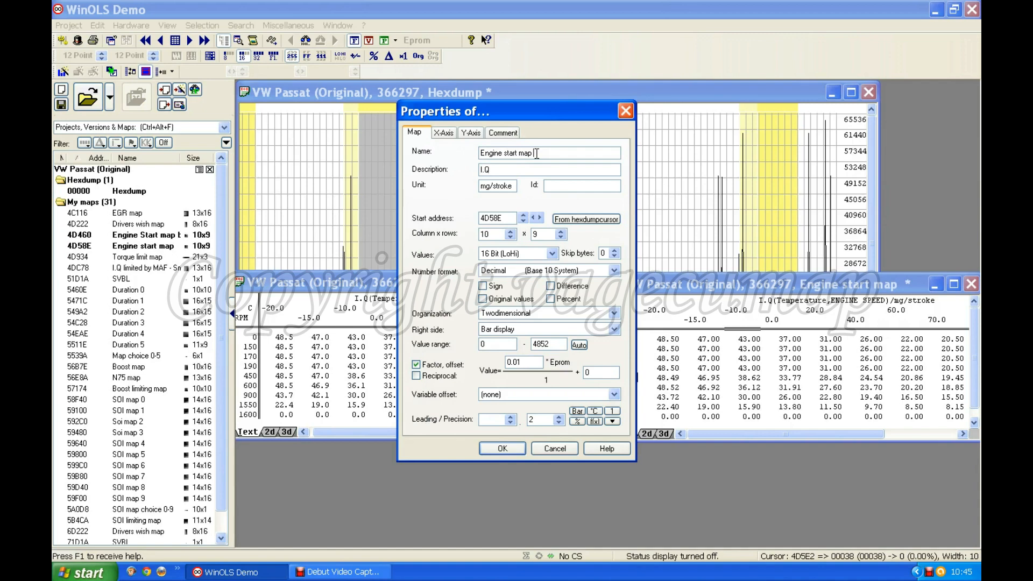
type("at")
left_click(508, 450)
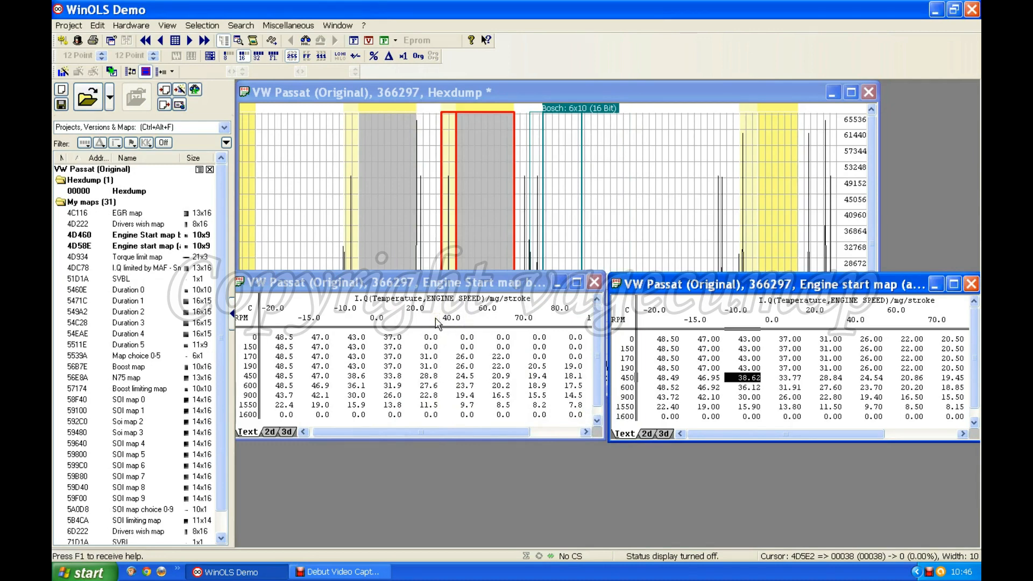
- Close both engine start map windows and open the suggested Bosch 6x10 16-bit map from the hexdump
left_click(594, 282)
left_click(970, 285)
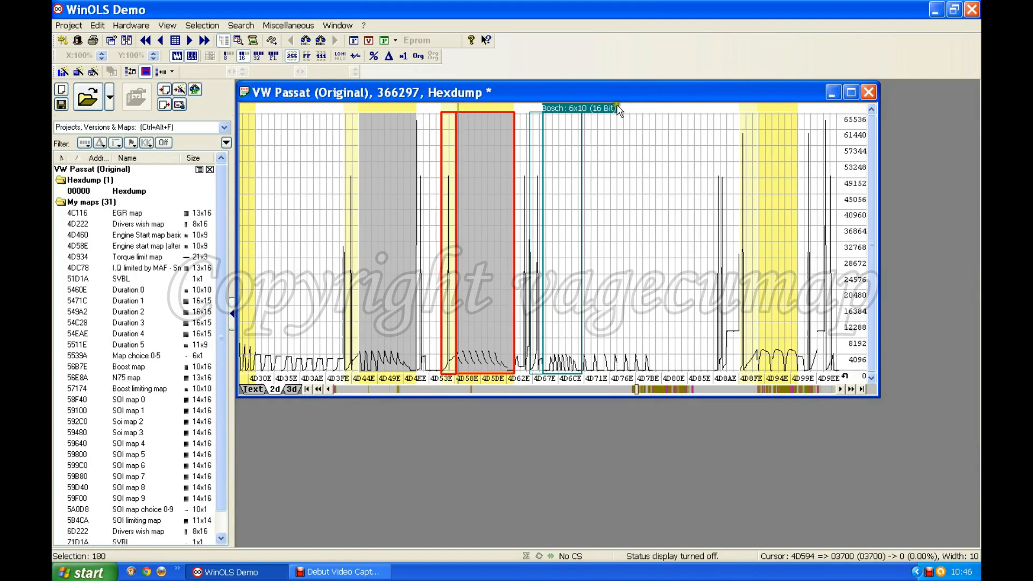
double_click(576, 109)
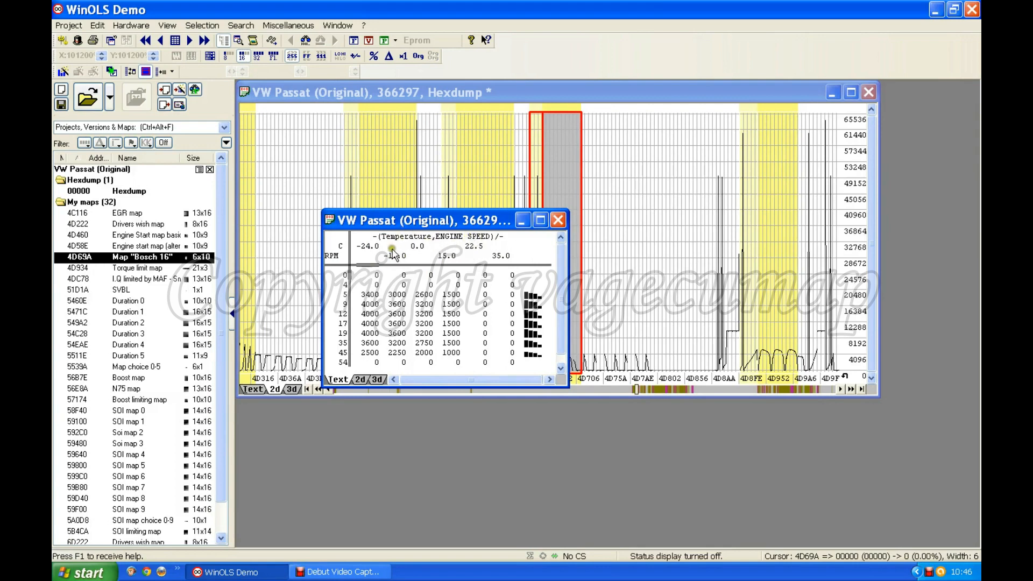
- Set the engine speed axis factor of the 6x10 map at 4D69A to 1
double_click(341, 314)
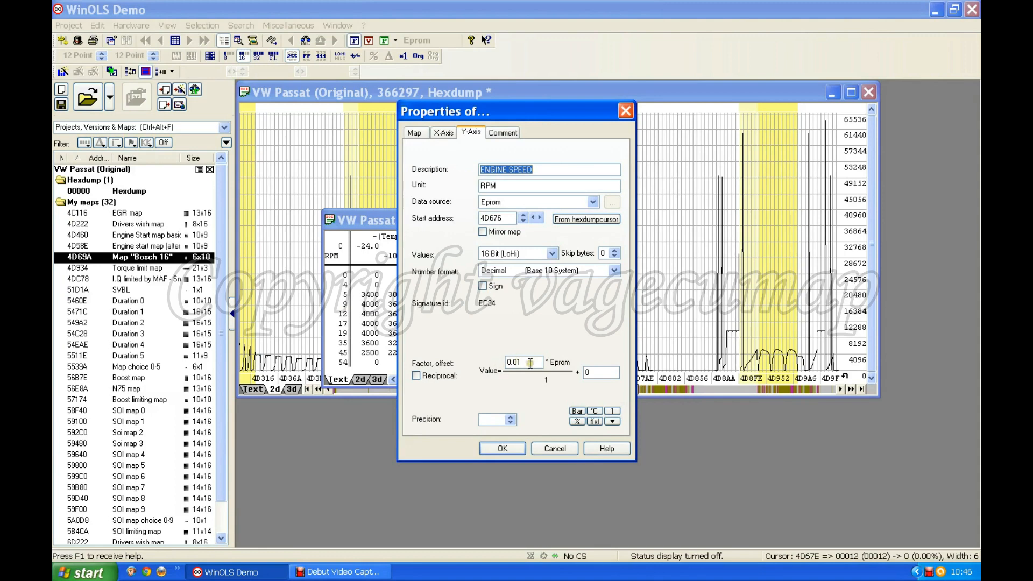
double_click(508, 363)
type("1")
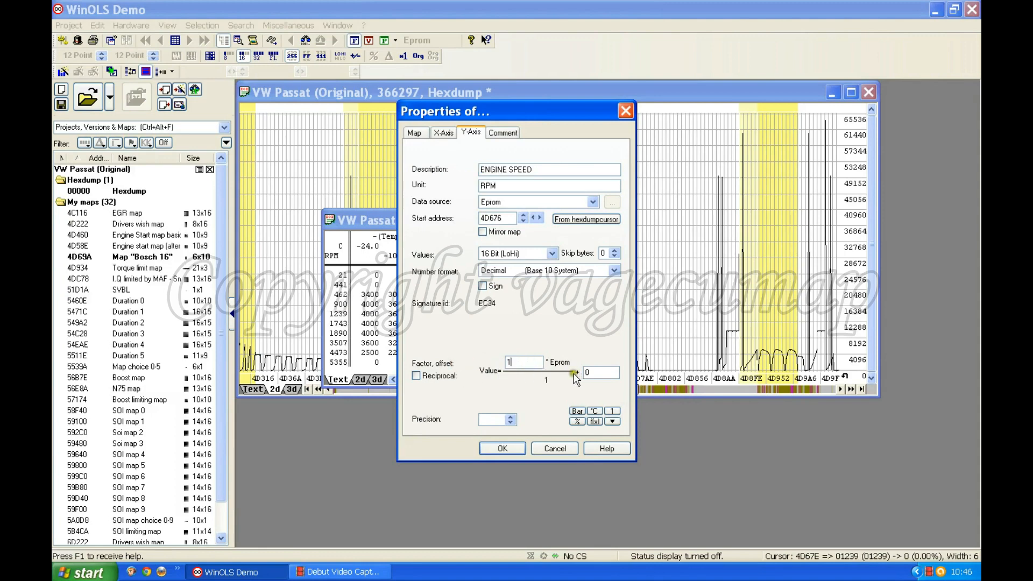
left_click(505, 447)
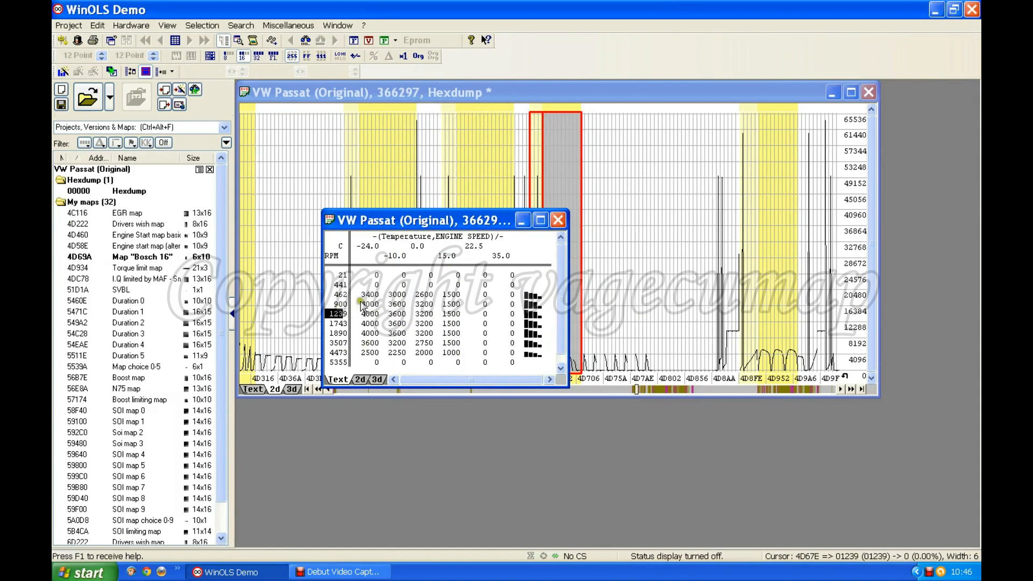
- Describe the values of the map at 4D69A as I.Q with unit mg/stroke
double_click(402, 326)
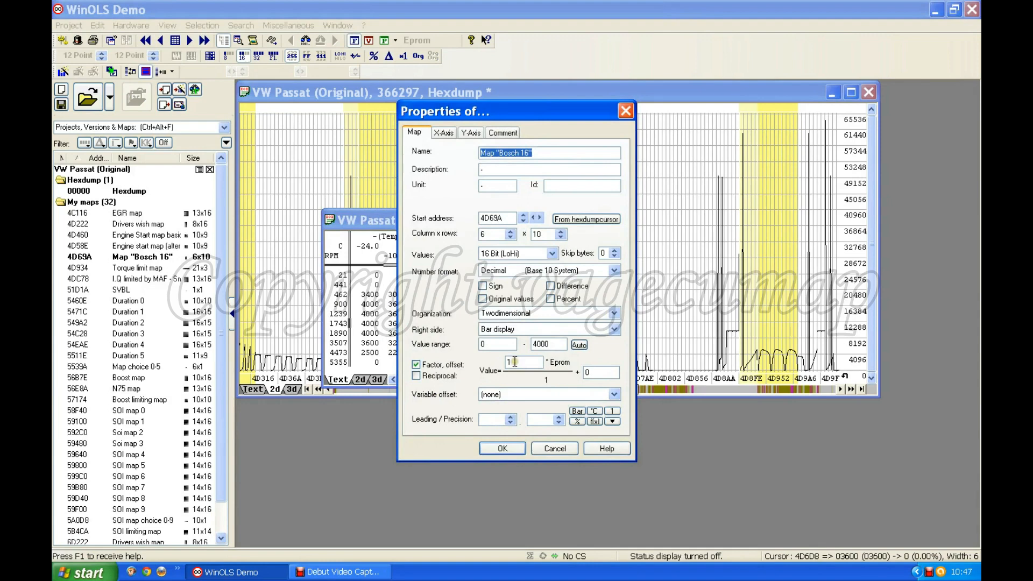
key("Tab")
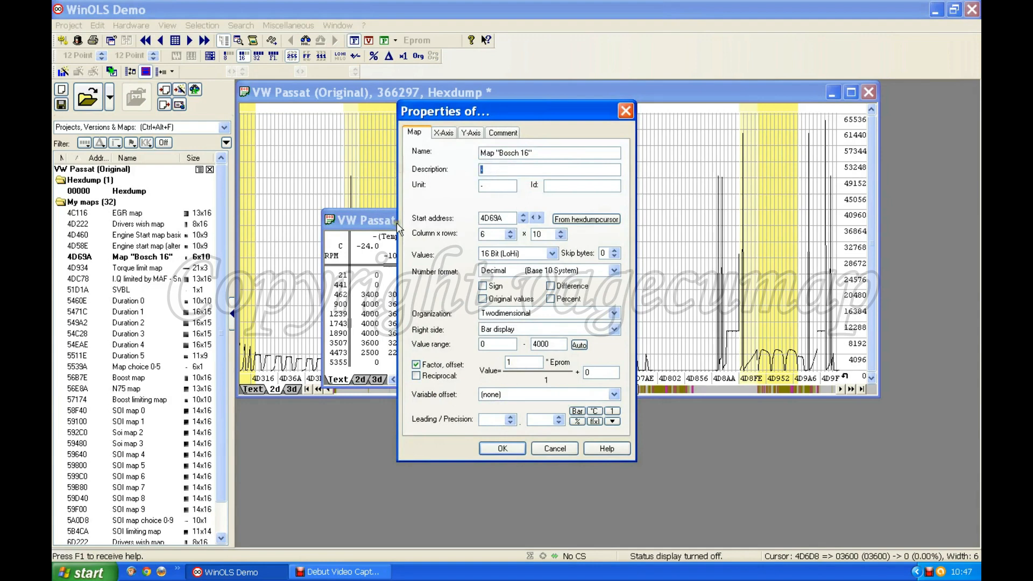
type("I.Q")
key("Tab")
type("mg/stroke")
- Scale the 4D69A map values with a factor of 0.01 and a precision of 1
left_click(523, 360)
left_click_drag(523, 360, 478, 360)
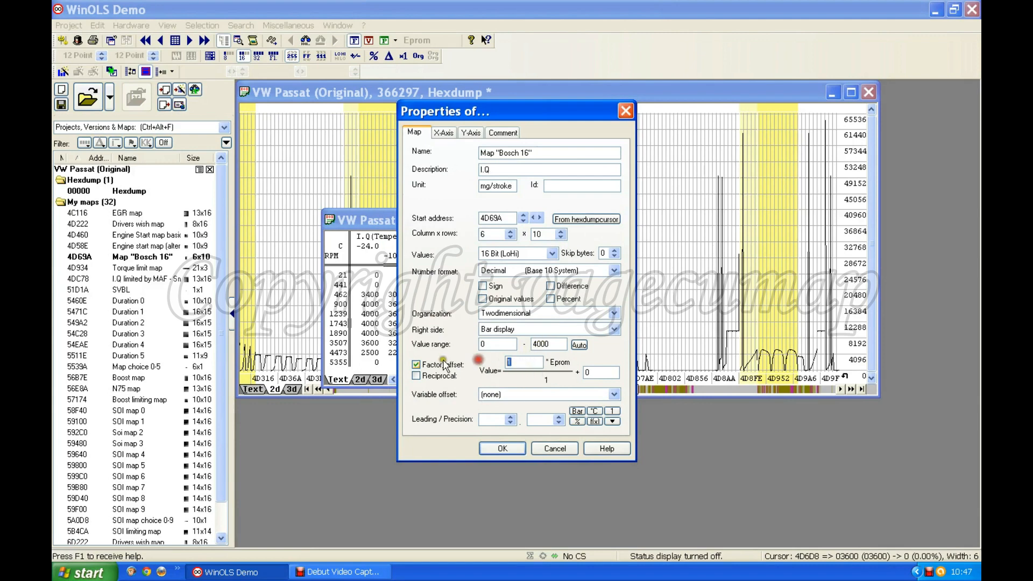
type("0.01")
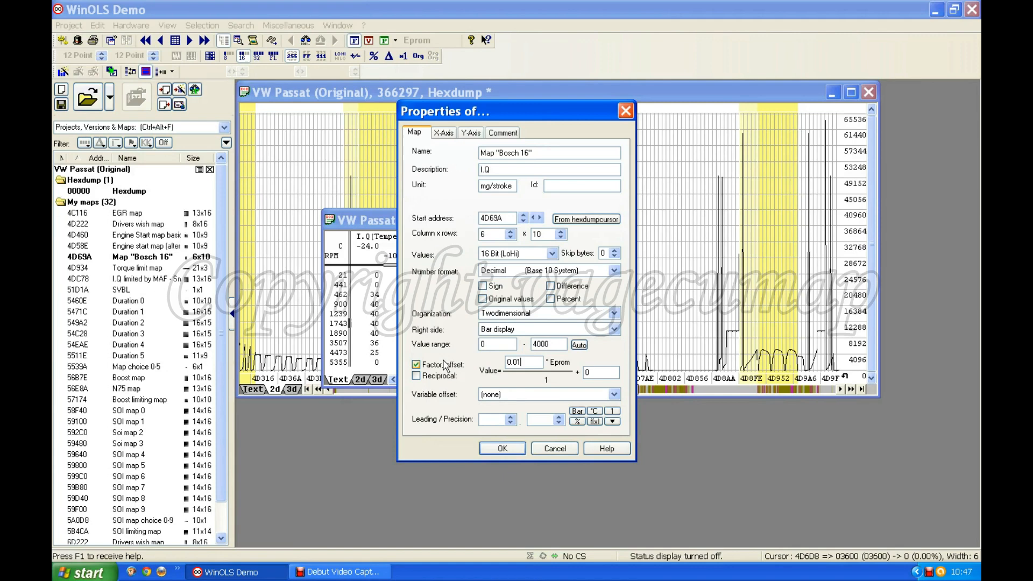
left_click(559, 418)
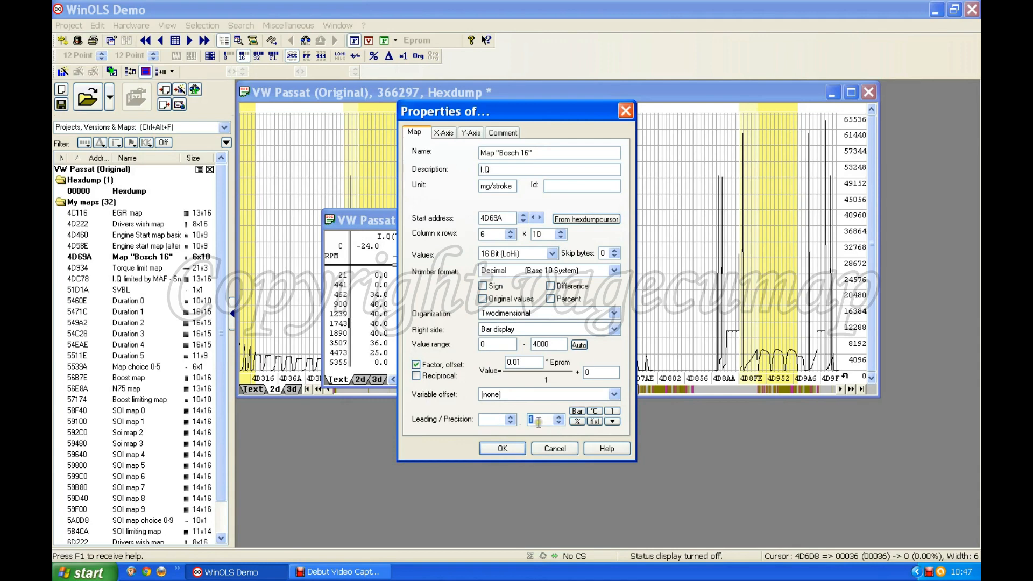
left_click(503, 449)
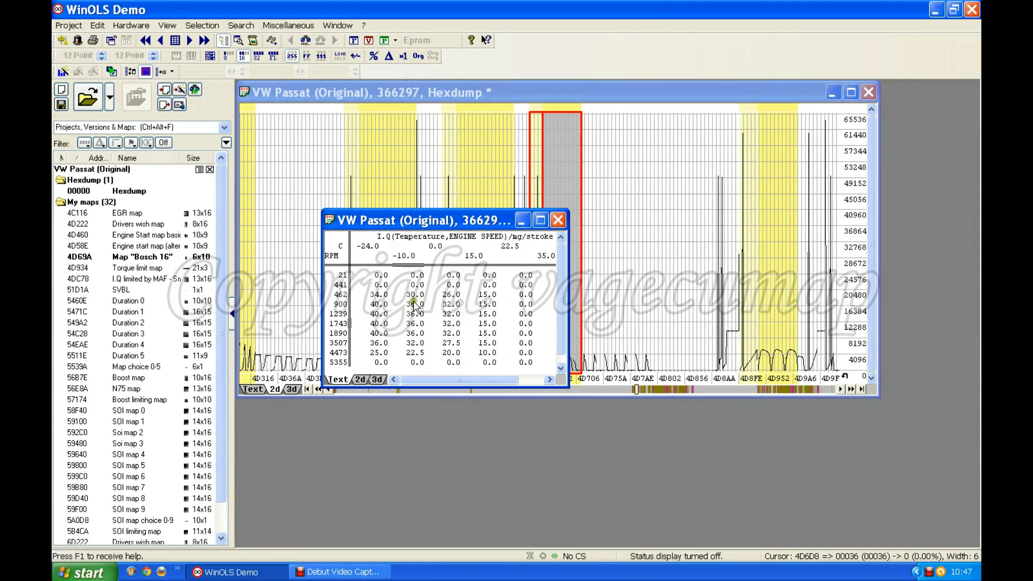
- Rename the map at 4D69A as "Full load increase map"
double_click(436, 315)
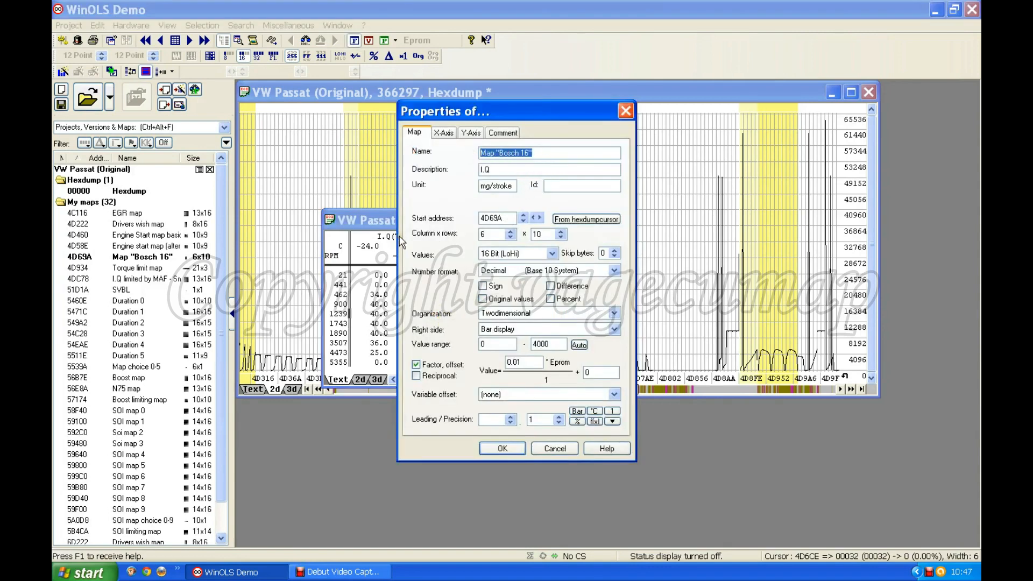
type("Full")
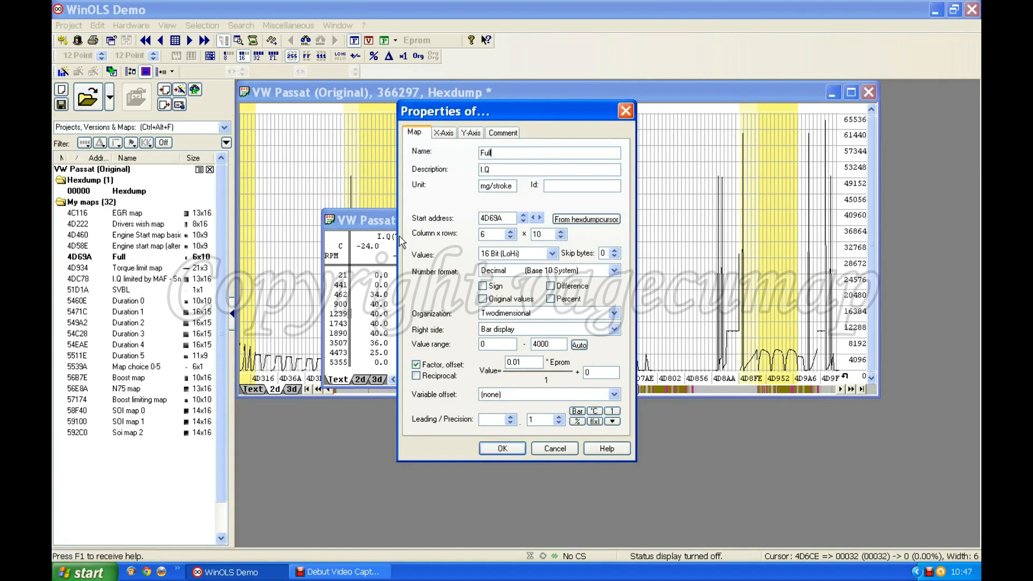
type(" load increase")
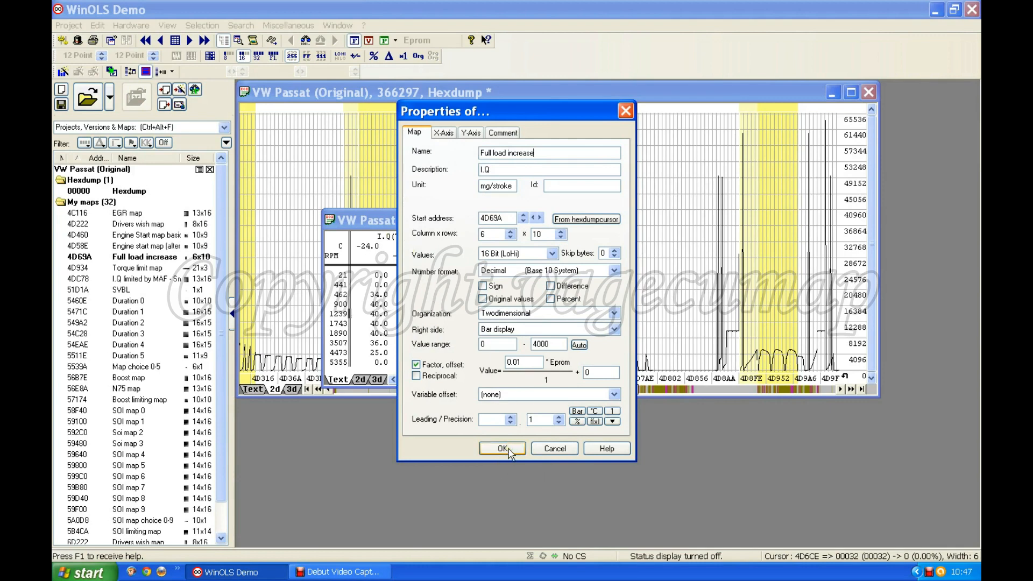
left_click(456, 448)
type("map")
left_click(488, 449)
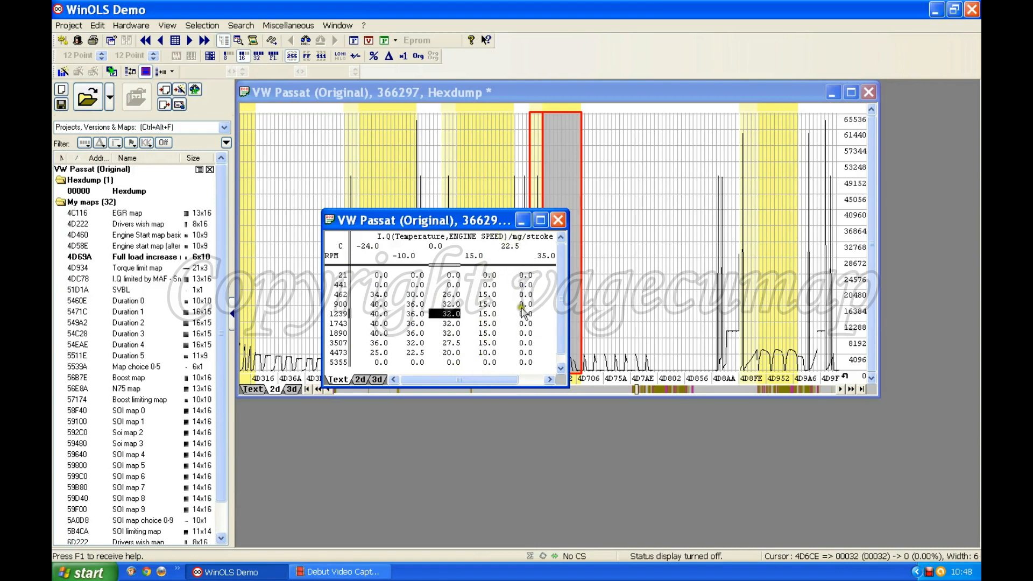
- Close the full load increase map after reviewing its columns, and clear the selection in the hexdump
left_click(534, 380)
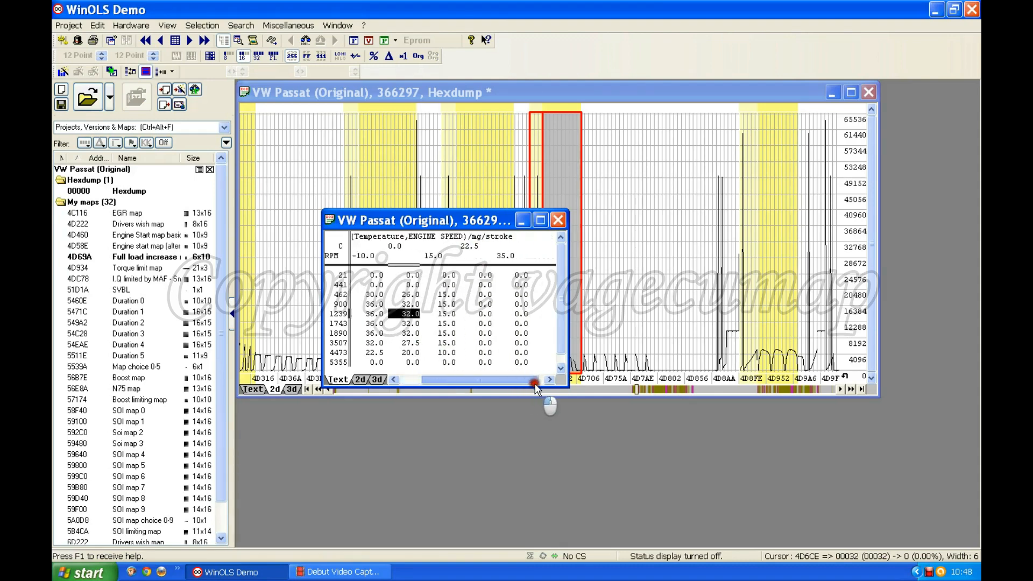
left_click_drag(471, 382, 451, 400)
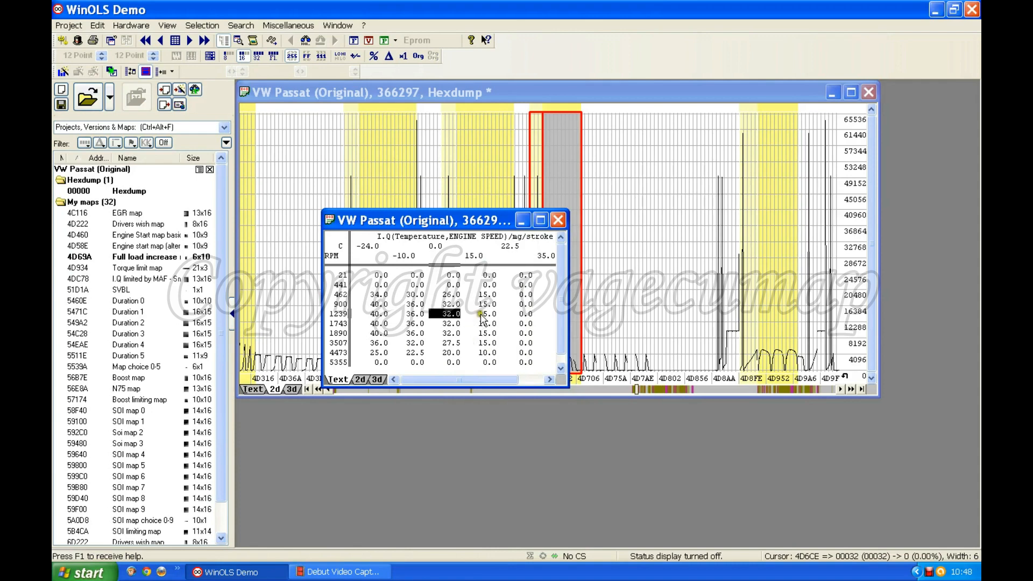
left_click(557, 220)
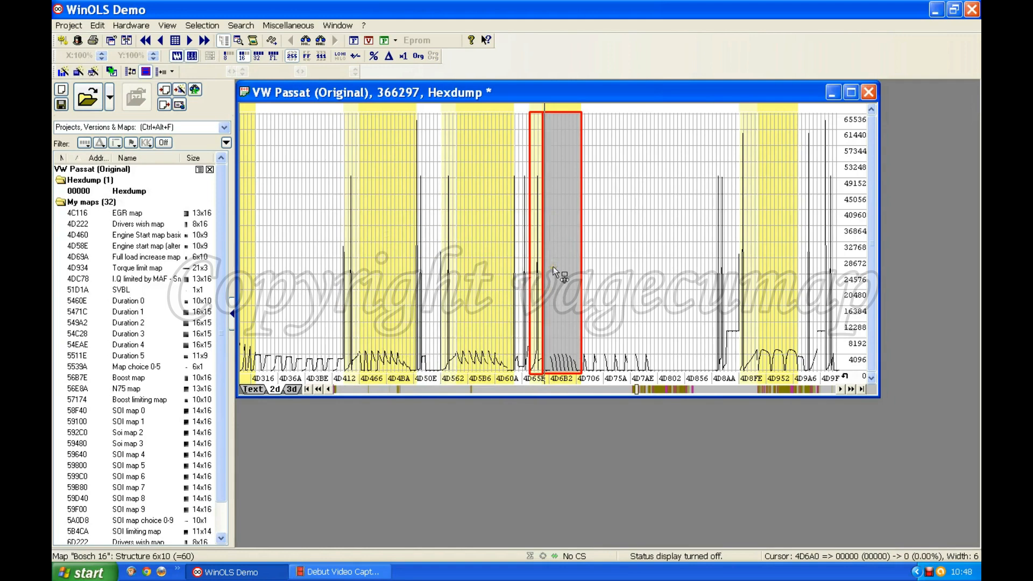
left_click(596, 267)
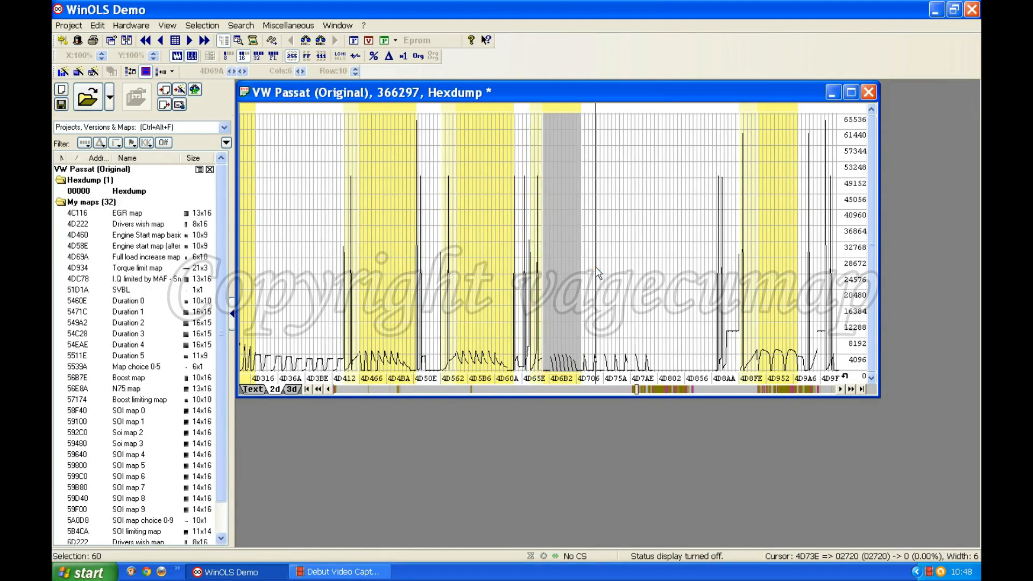
key("Escape")
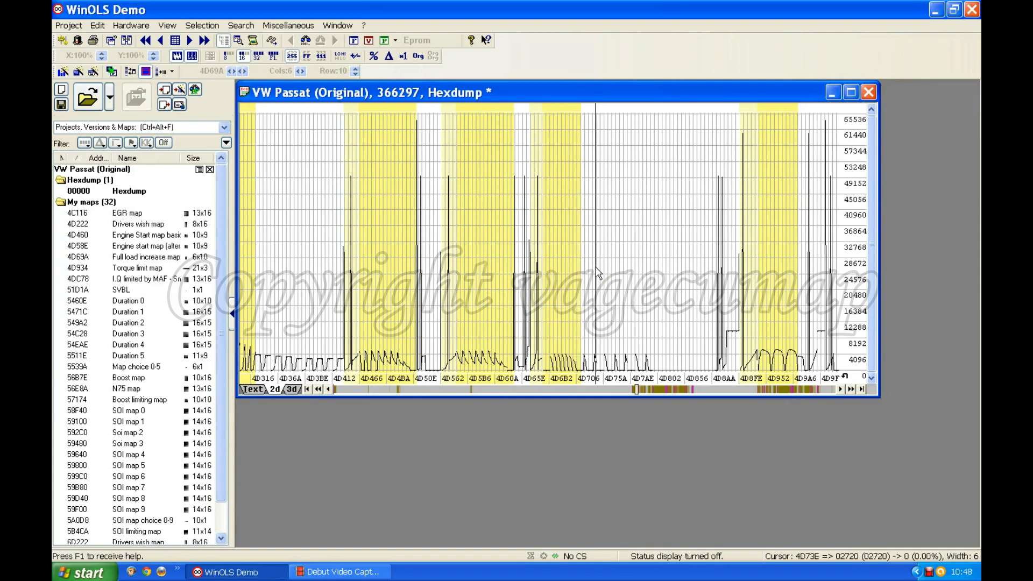